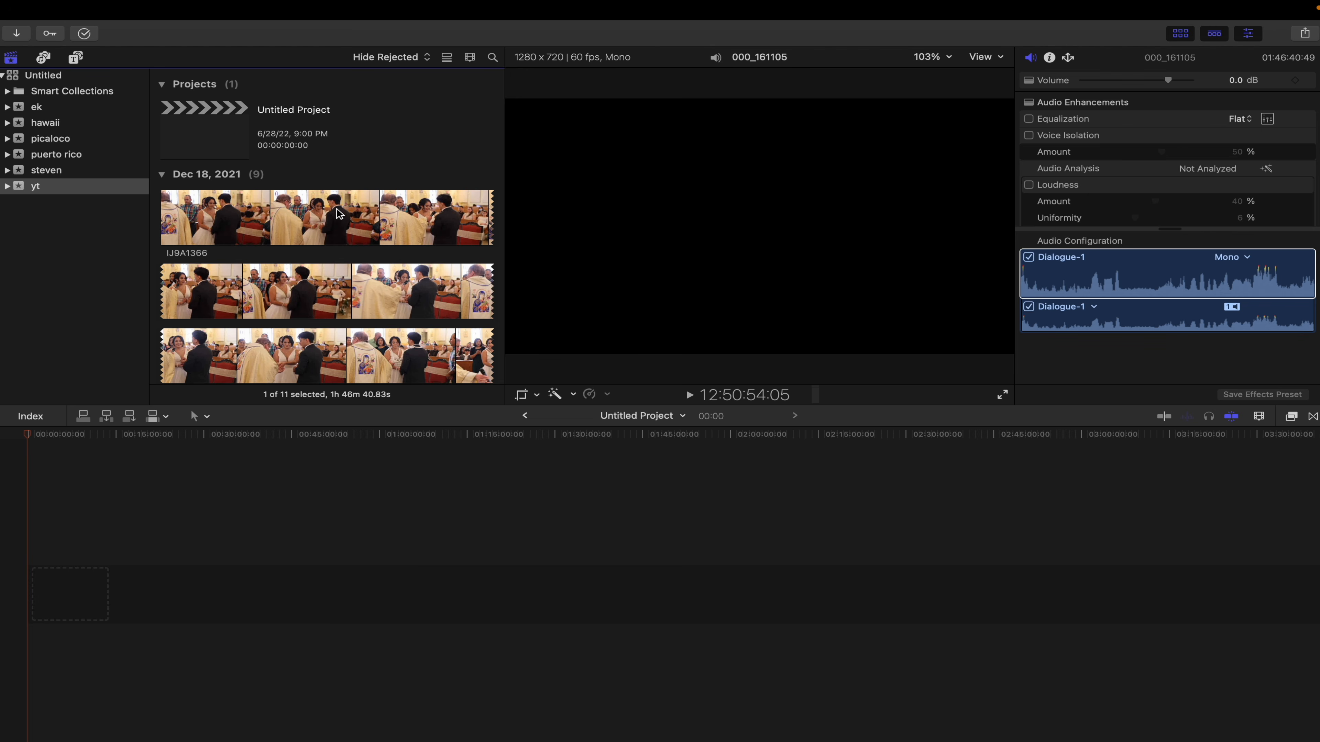
Select the clips IJ9A1366 and 3F4A1152 together in the yt event.
click(273, 216)
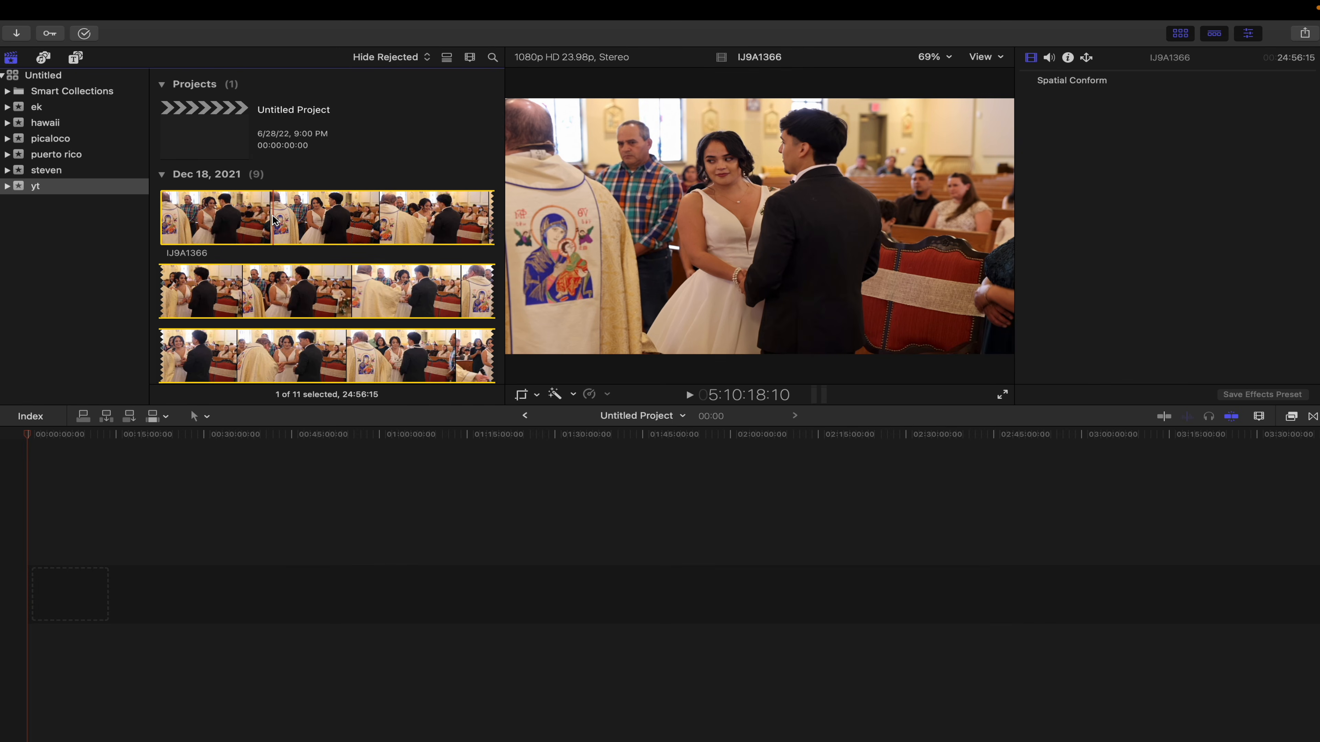
scroll(274, 220, down, 5)
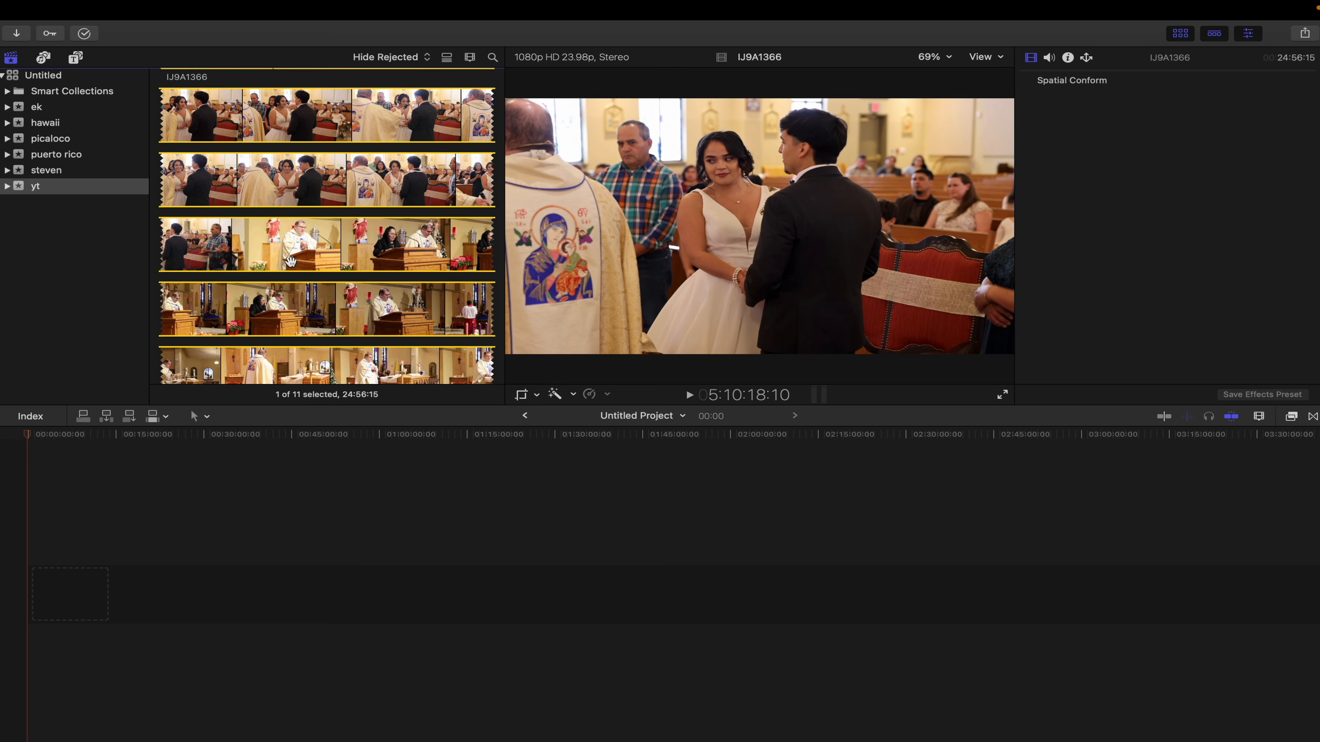
scroll(290, 262, down, 6)
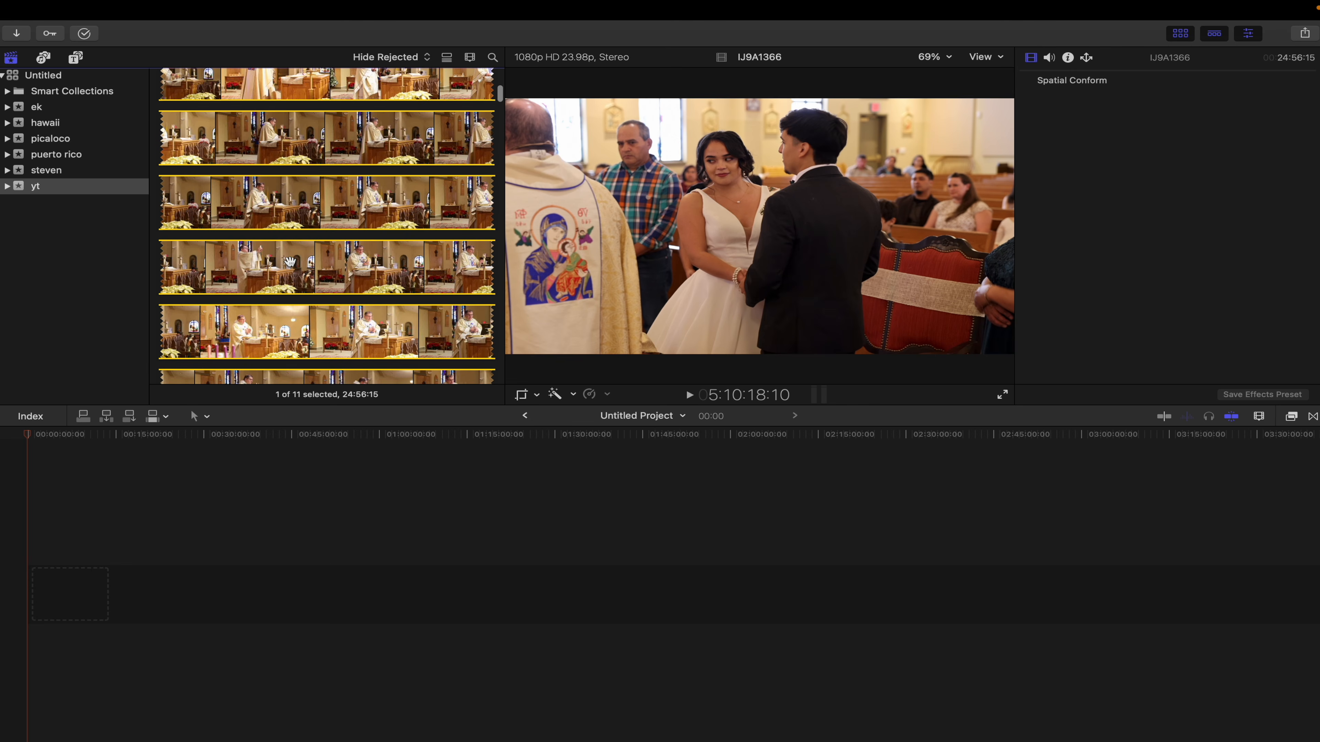
scroll(290, 261, down, 6)
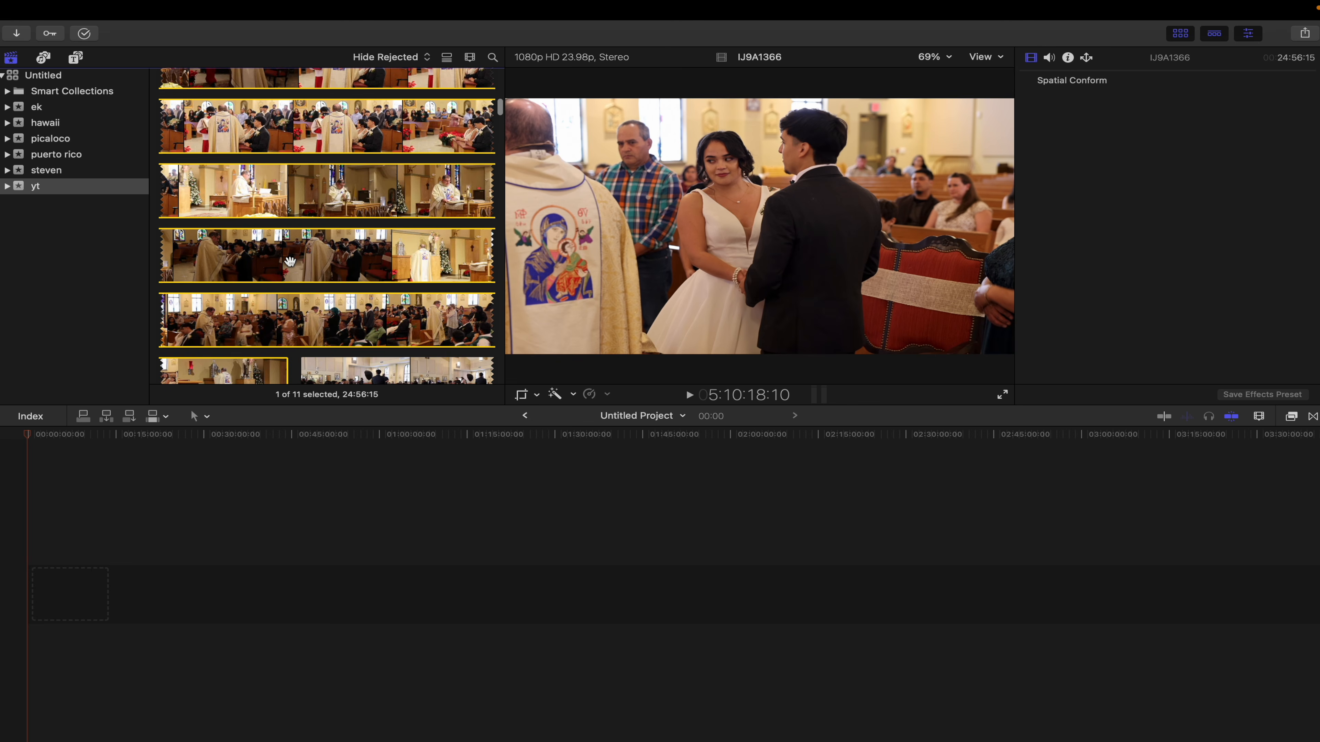
scroll(291, 254, down, 3)
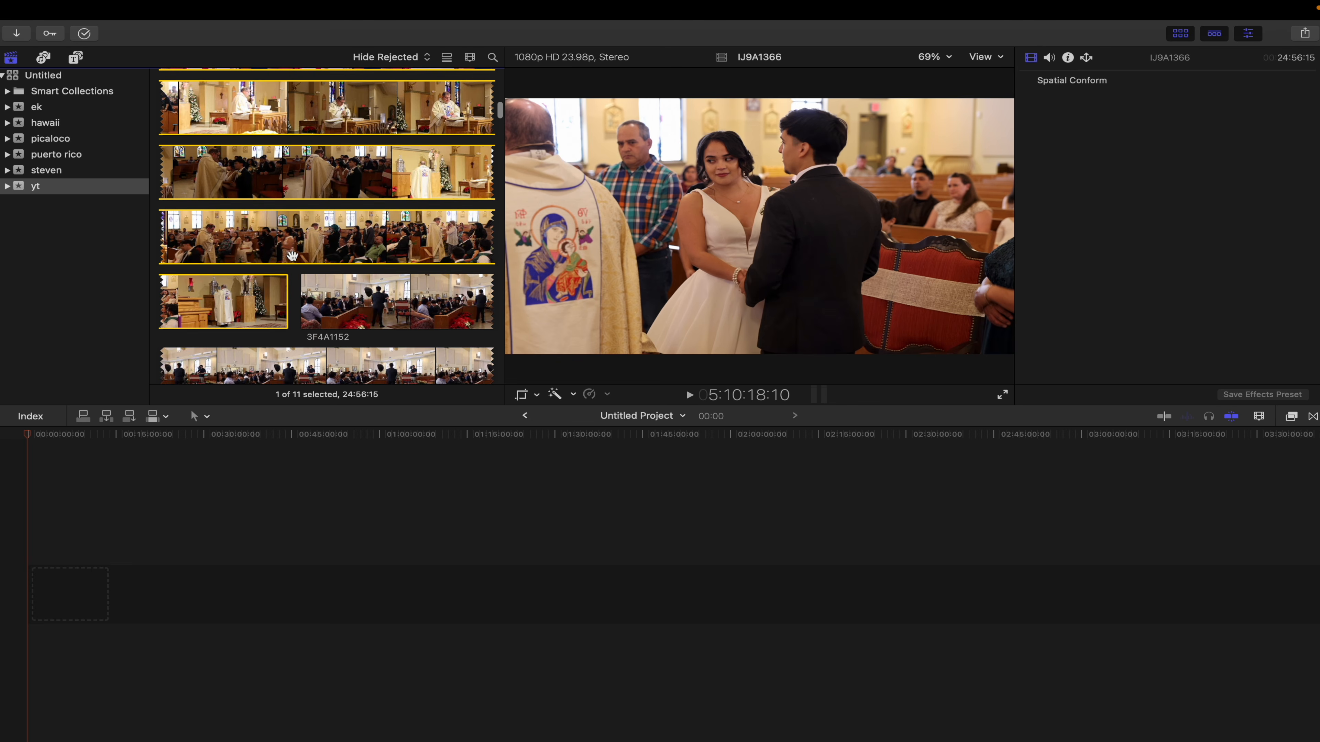
super+click(377, 303)
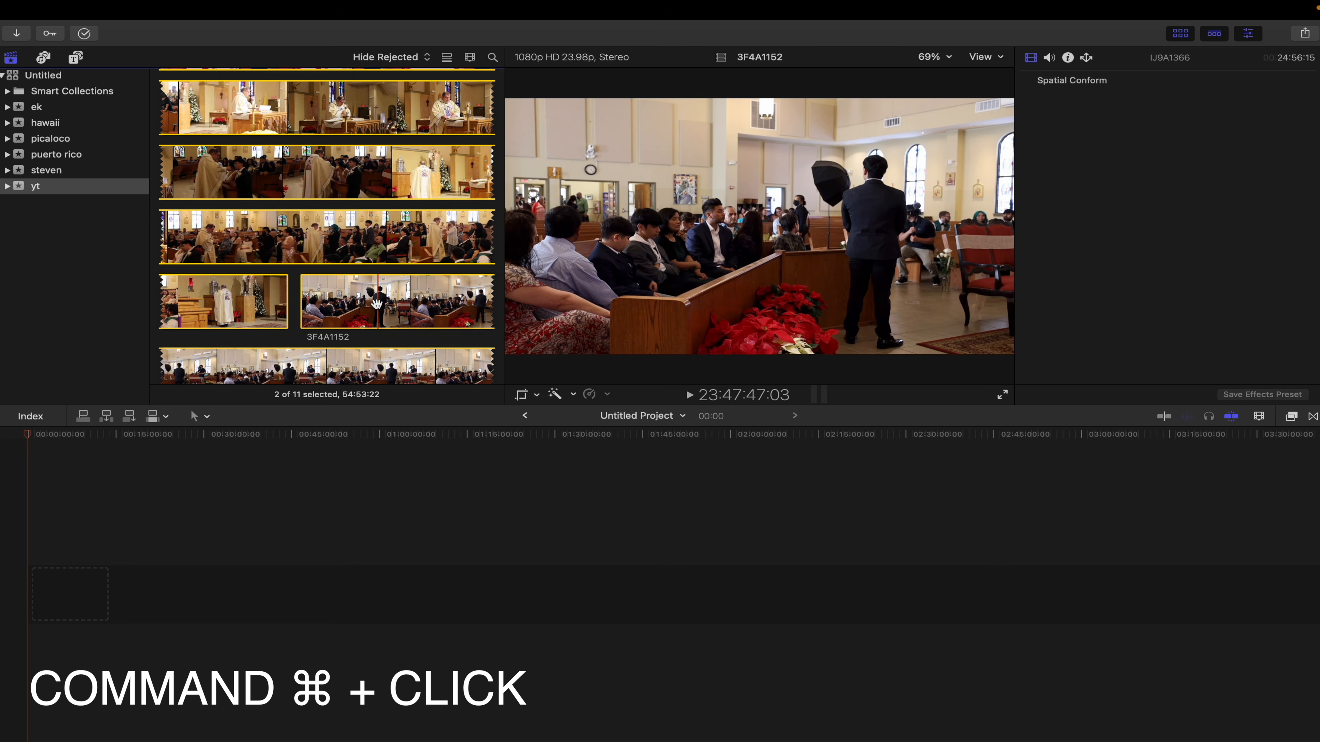
Add the clips 3F4A1153 and 3F4A1154 to the current clip selection.
scroll(376, 303, down, 6)
scroll(376, 303, down, 10)
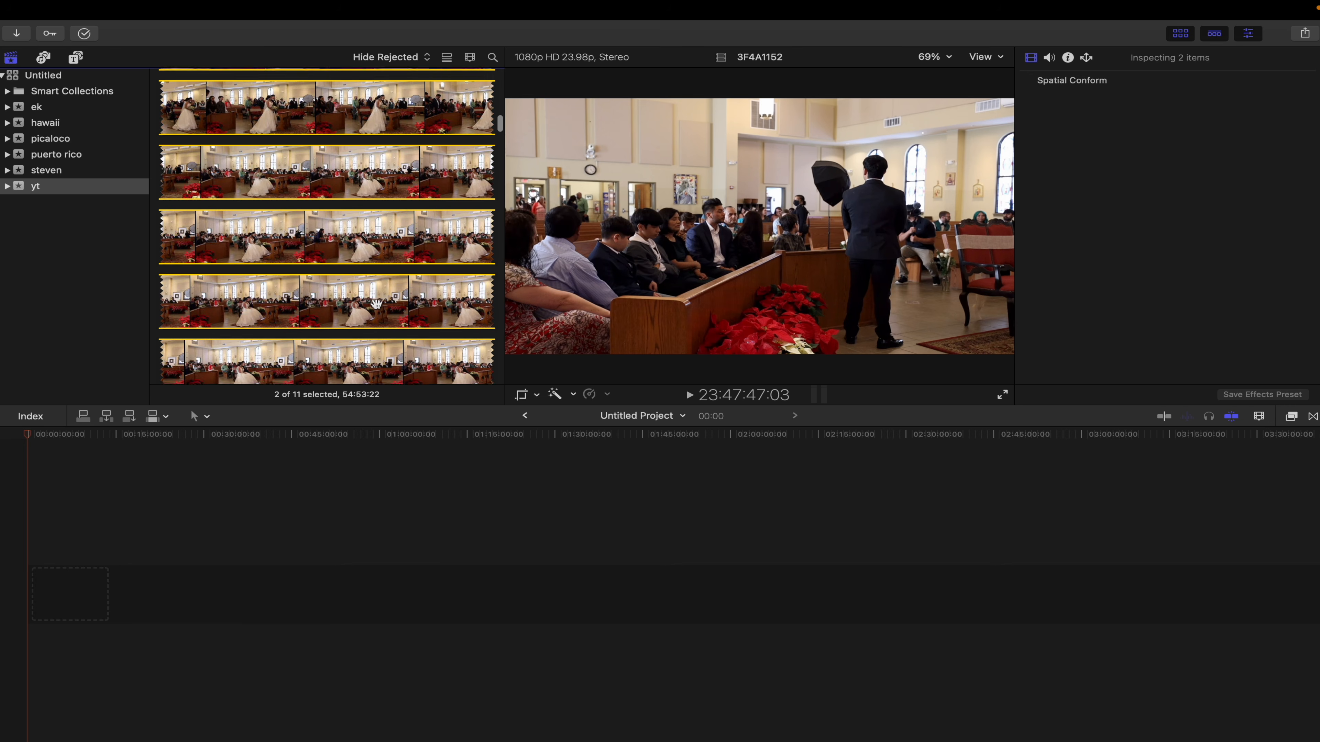
scroll(377, 304, down, 6)
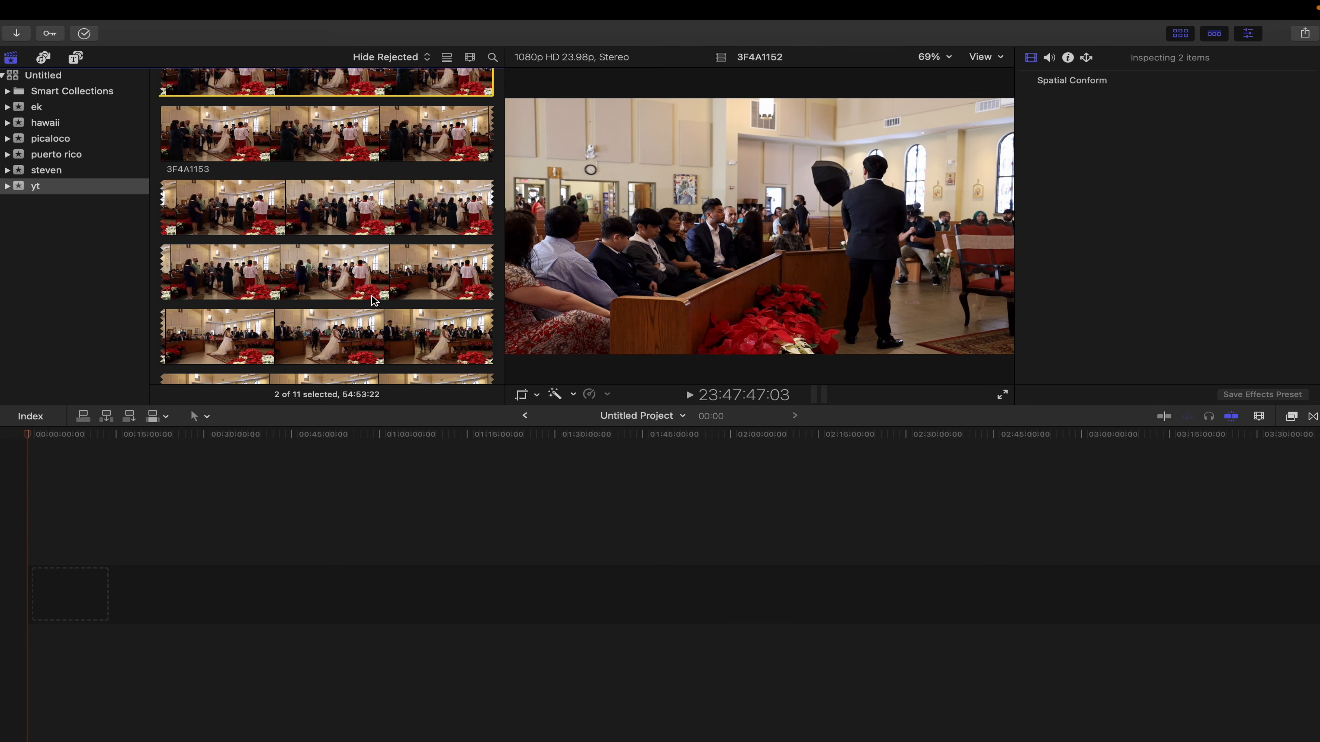
super+click(341, 124)
scroll(339, 122, up, 3)
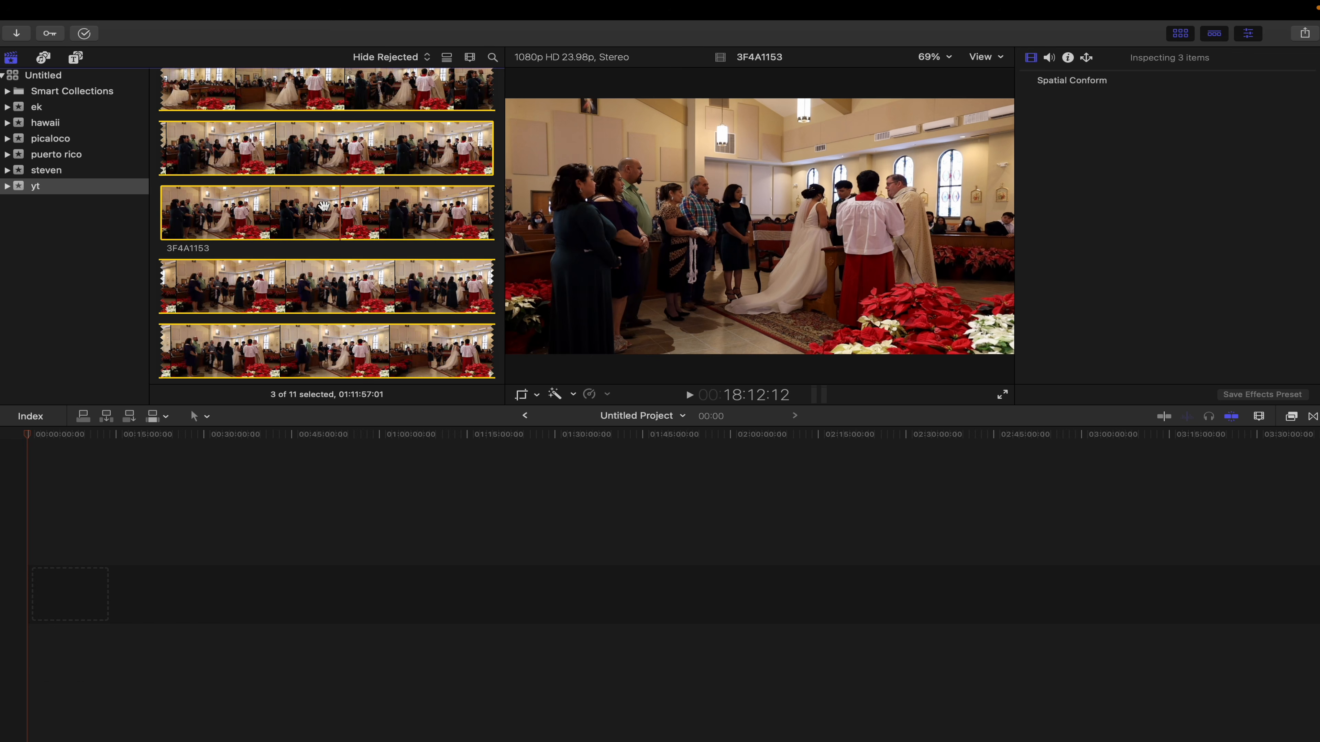
scroll(323, 205, down, 10)
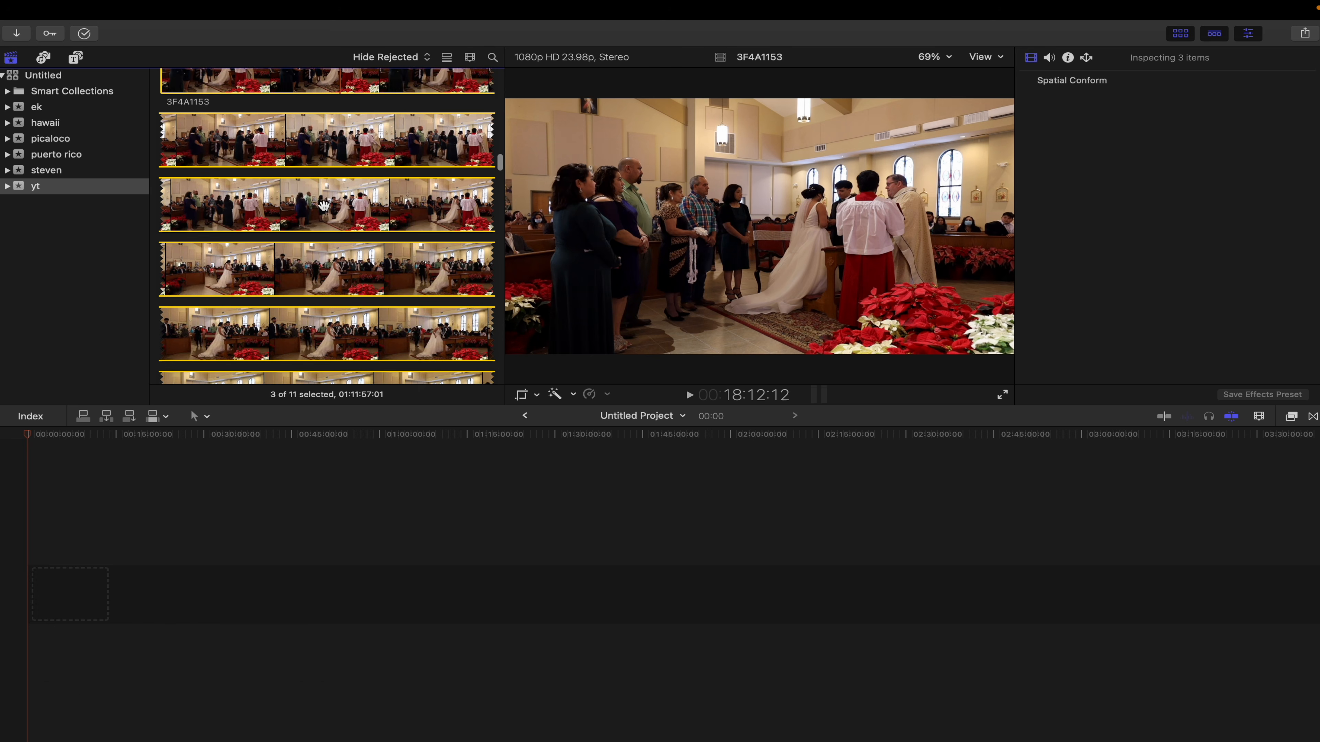
scroll(323, 205, down, 8)
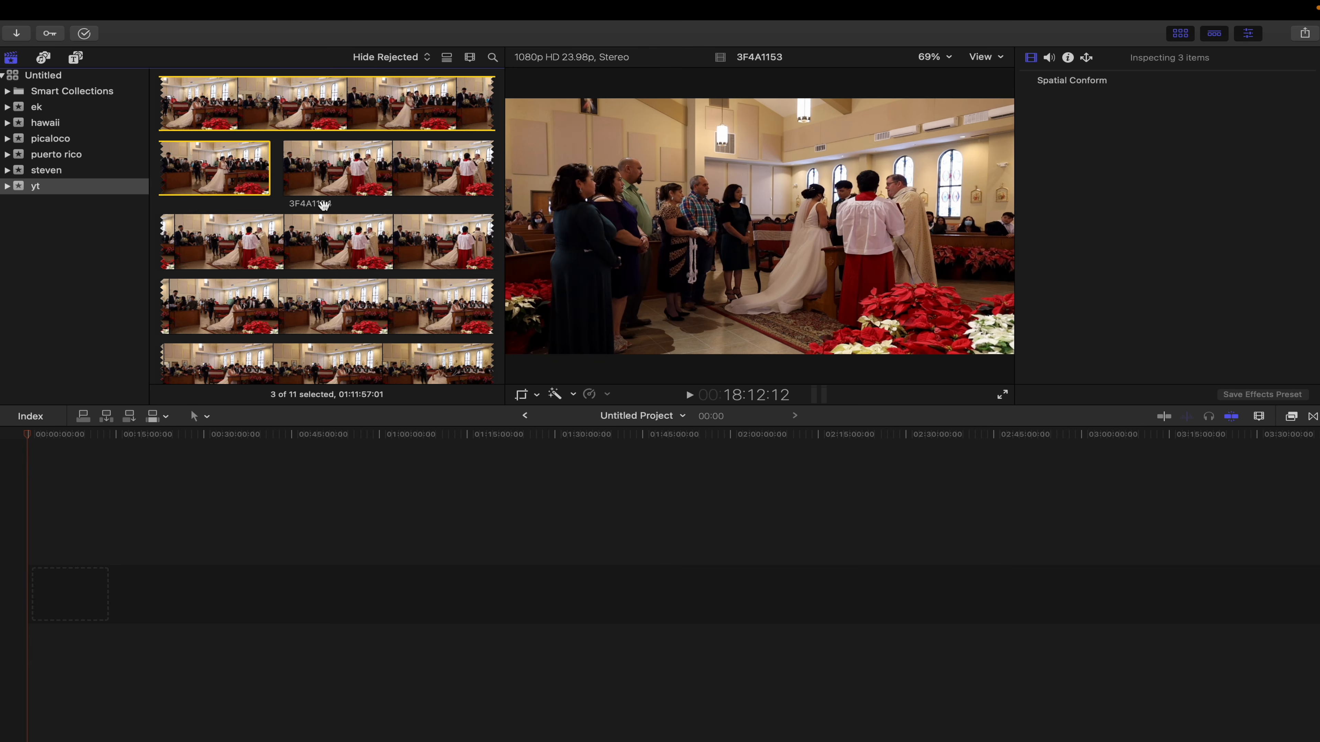
super+click(362, 152)
Add the five remaining Dec 18, 2021 video clips, numbered 1011 through 1015, to the selection.
scroll(362, 148, down, 3)
scroll(362, 148, down, 10)
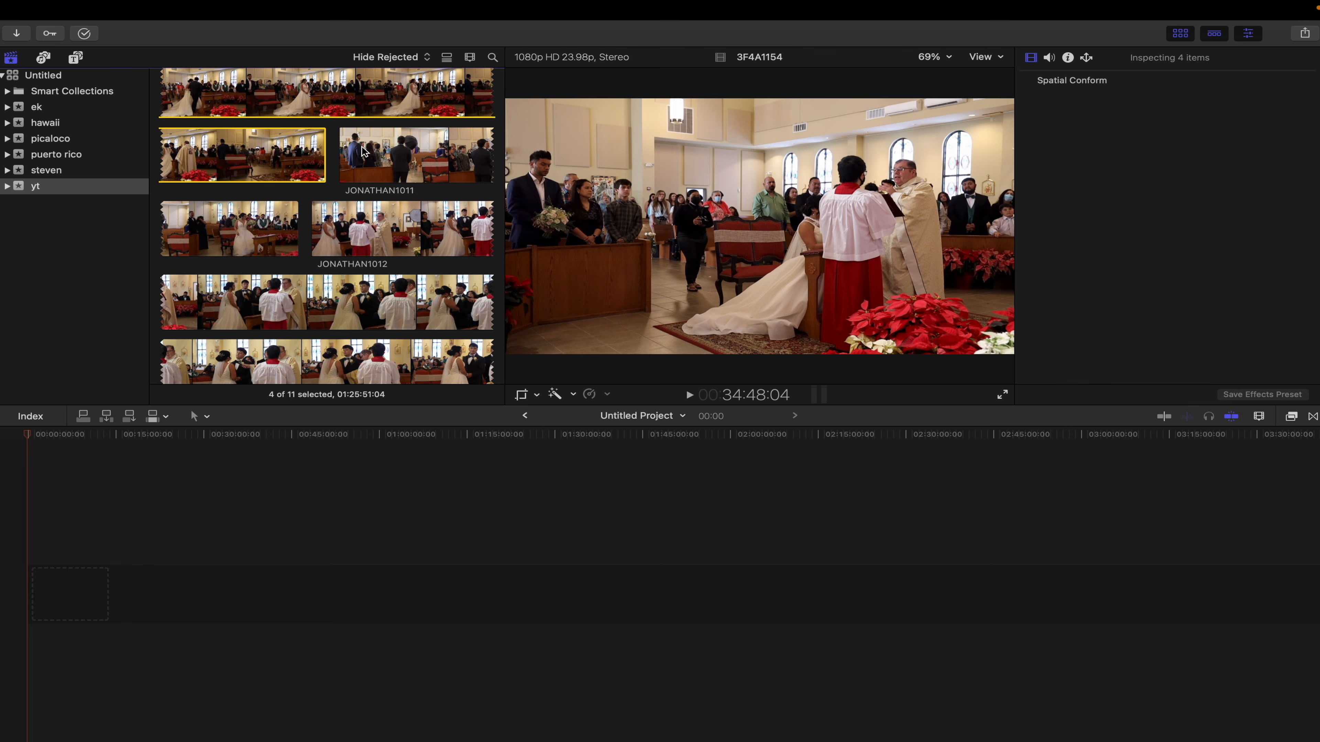
super+click(362, 148)
scroll(363, 150, down, 5)
super+click(363, 151)
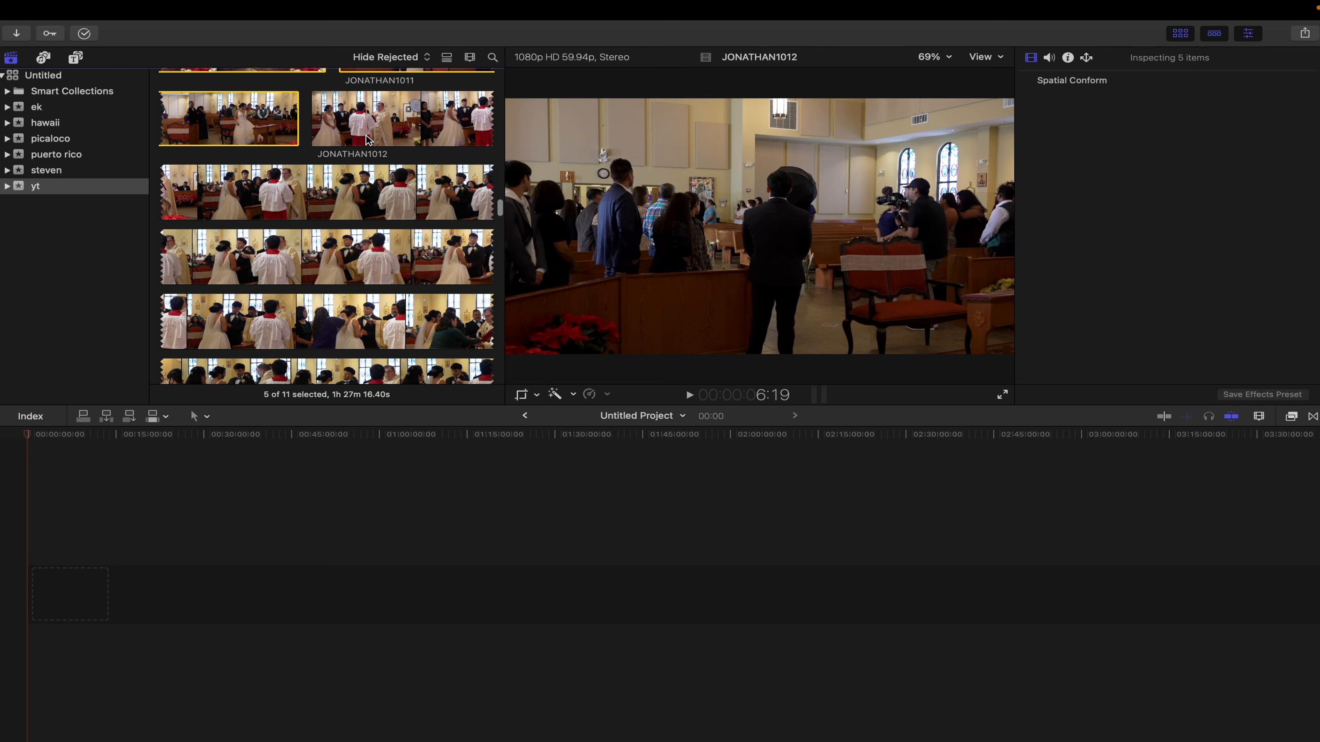
scroll(366, 143, down, 5)
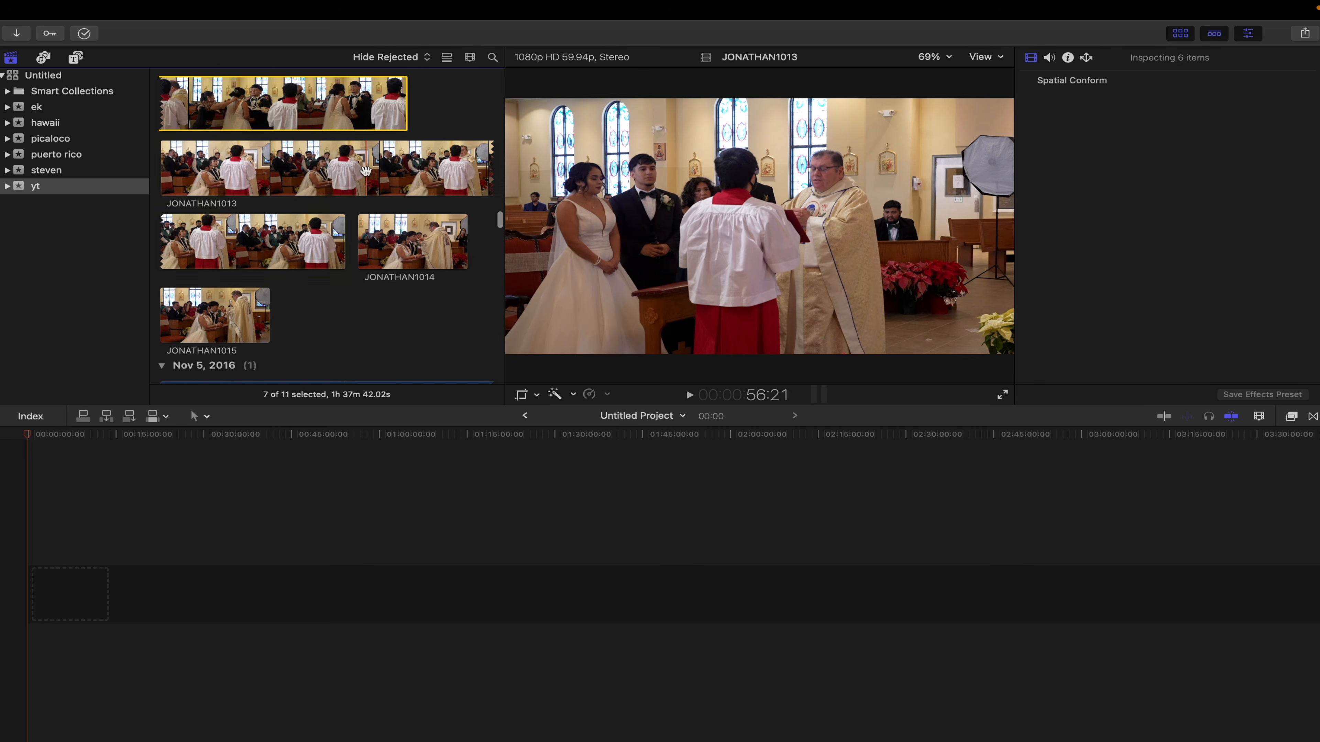
super+click(366, 174)
super+click(398, 250)
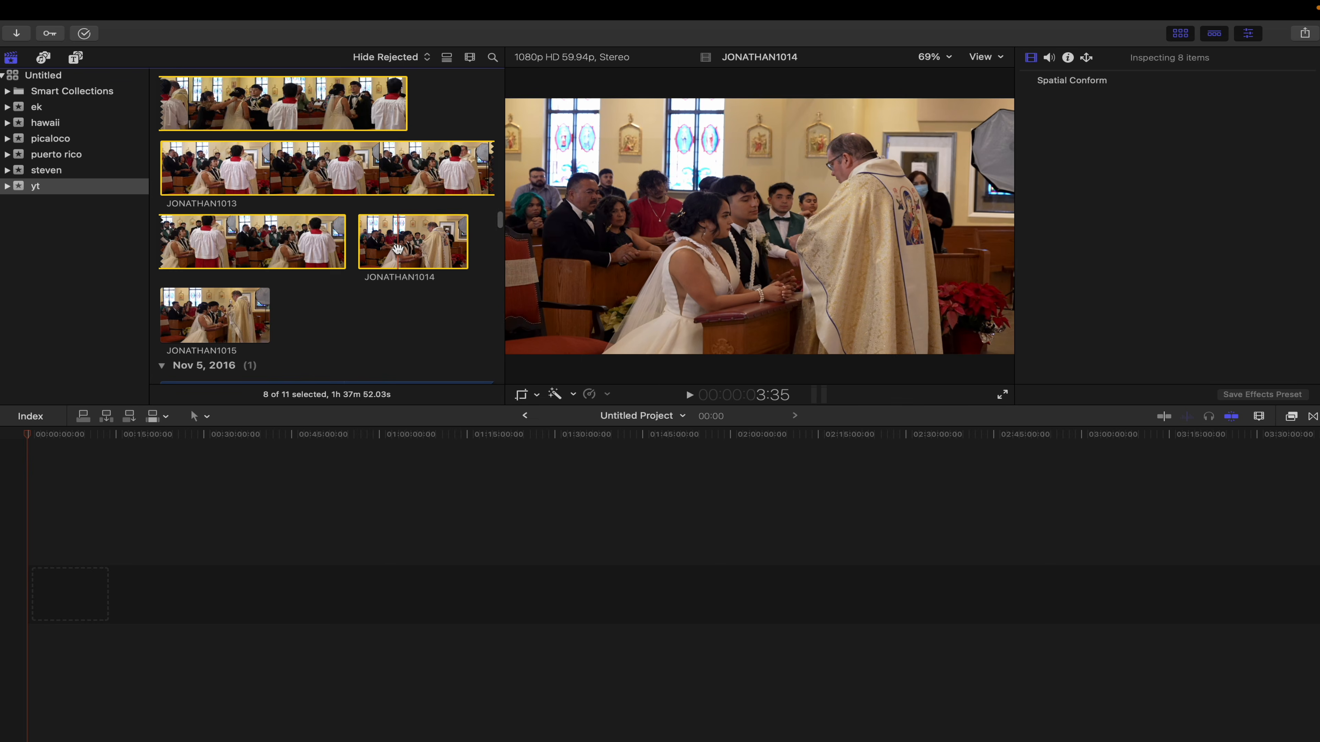
super+click(215, 302)
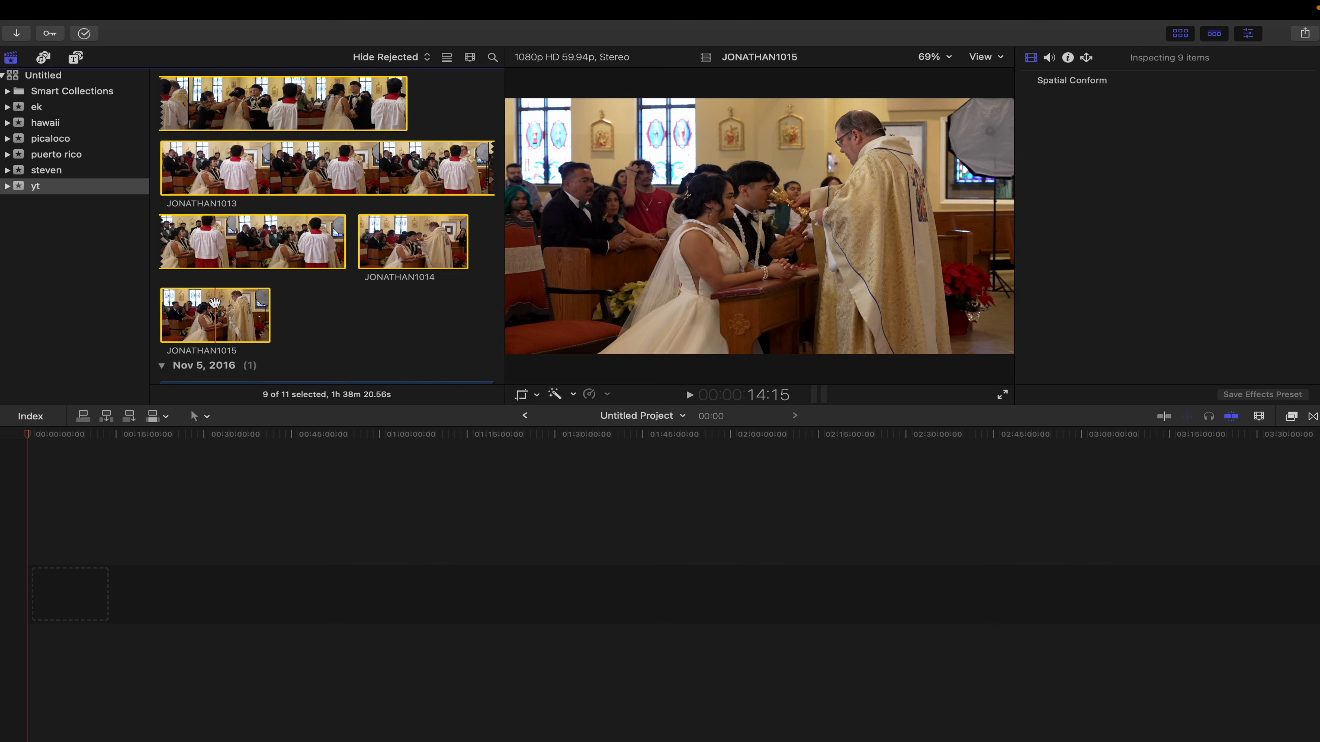
Synchronize the selected clips into one synchronized clip with a video frame rate of 24p.
mouse_move(245, 2)
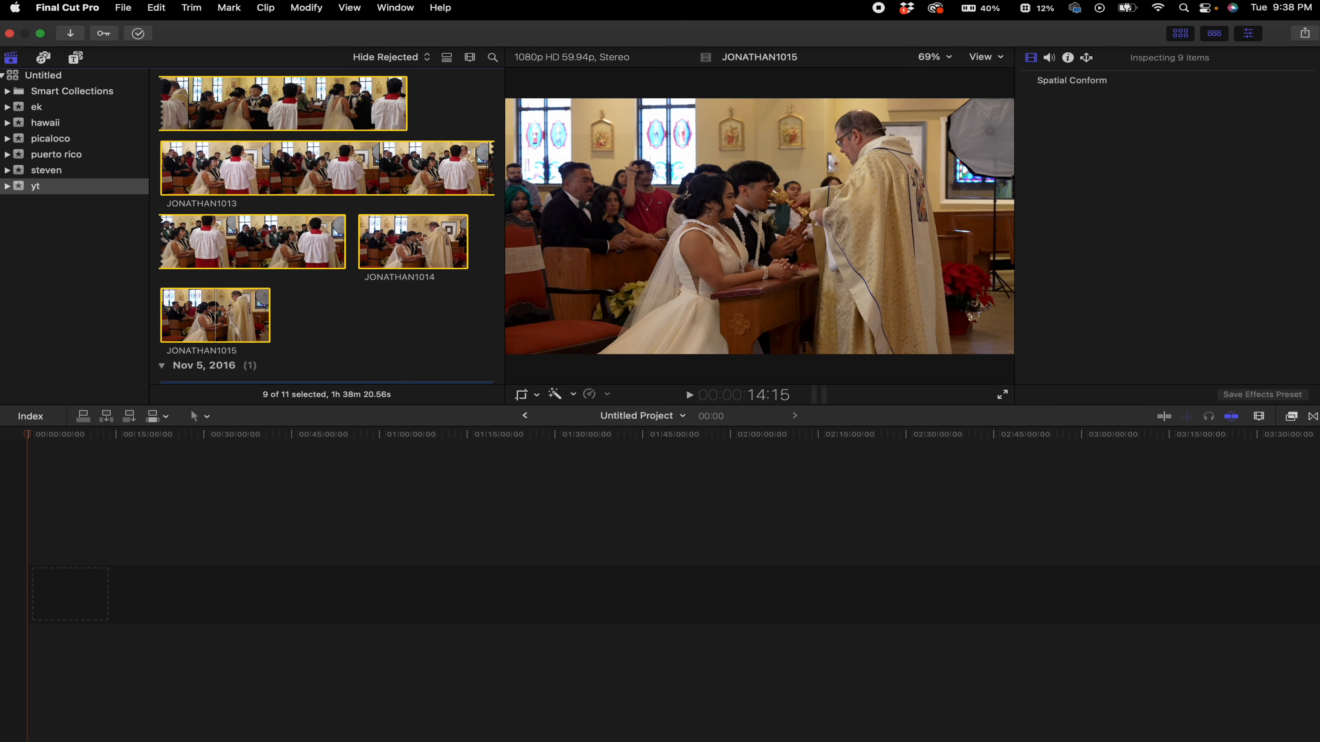
click(268, 8)
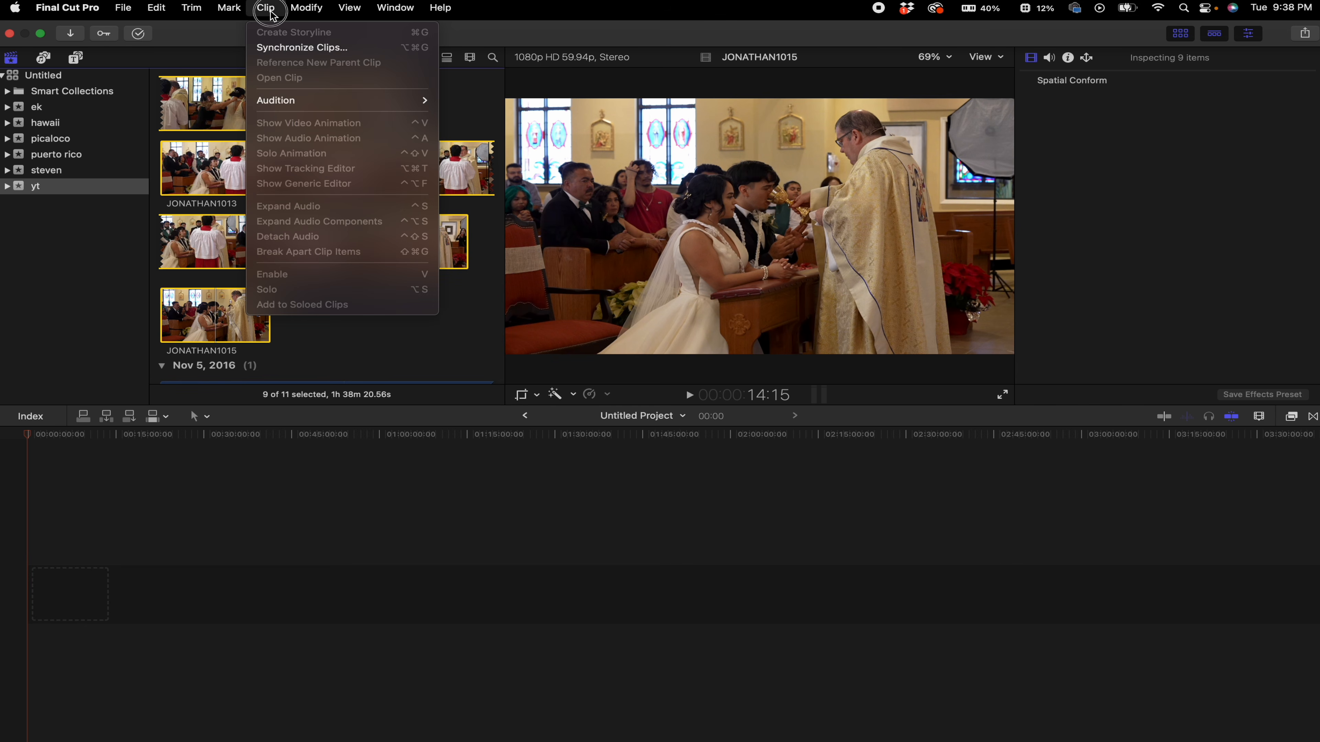
click(334, 47)
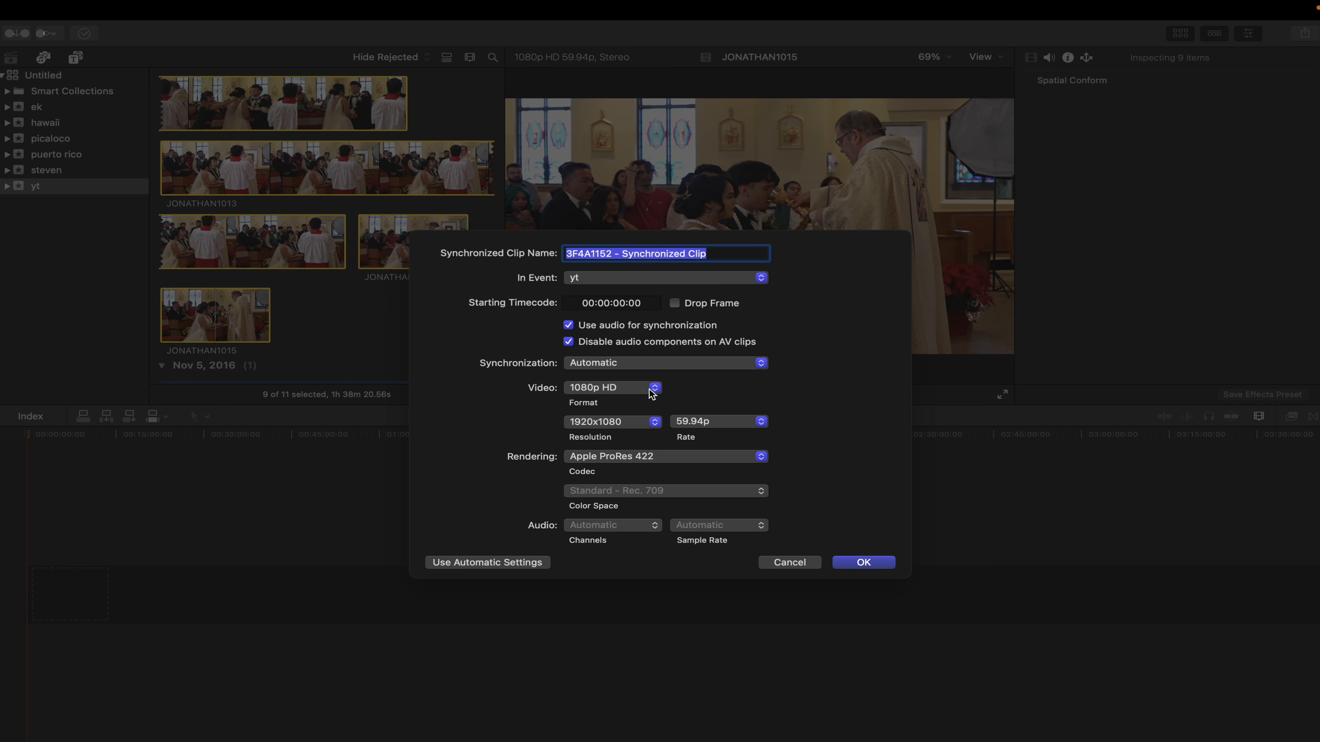
click(727, 422)
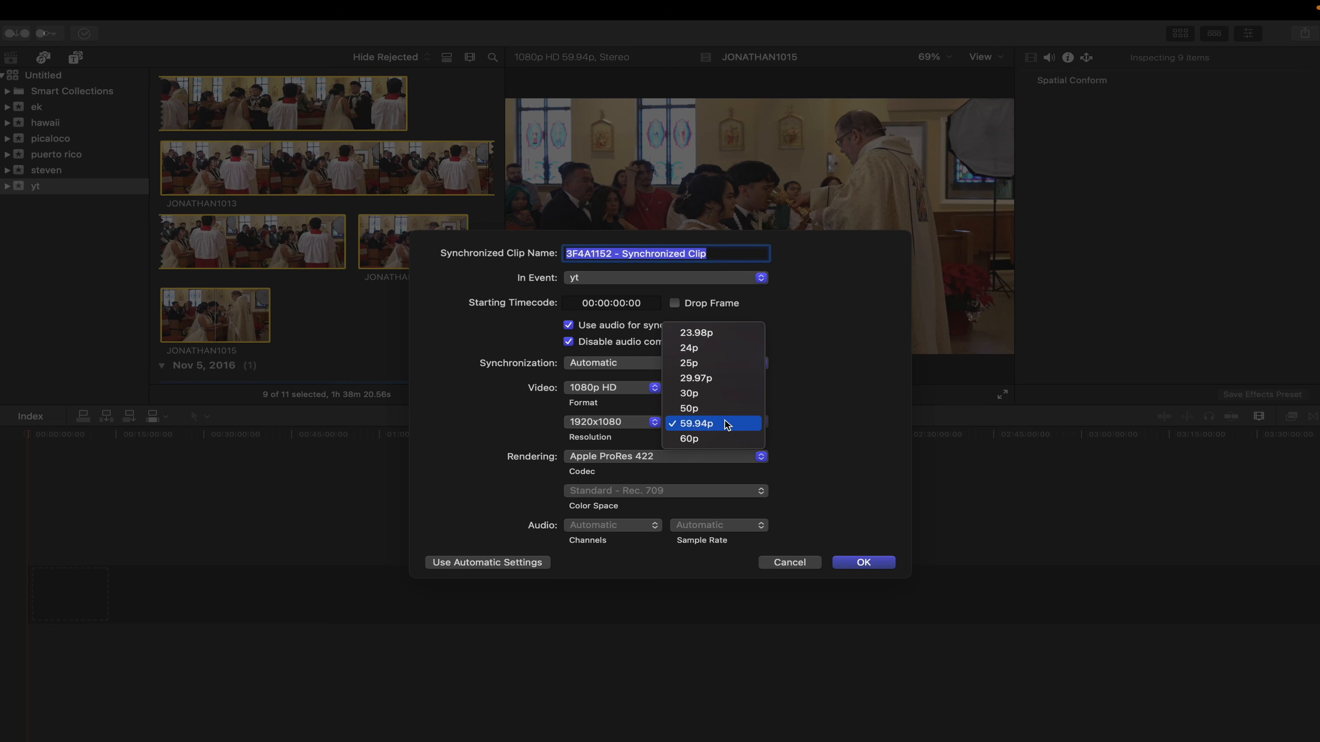
click(726, 424)
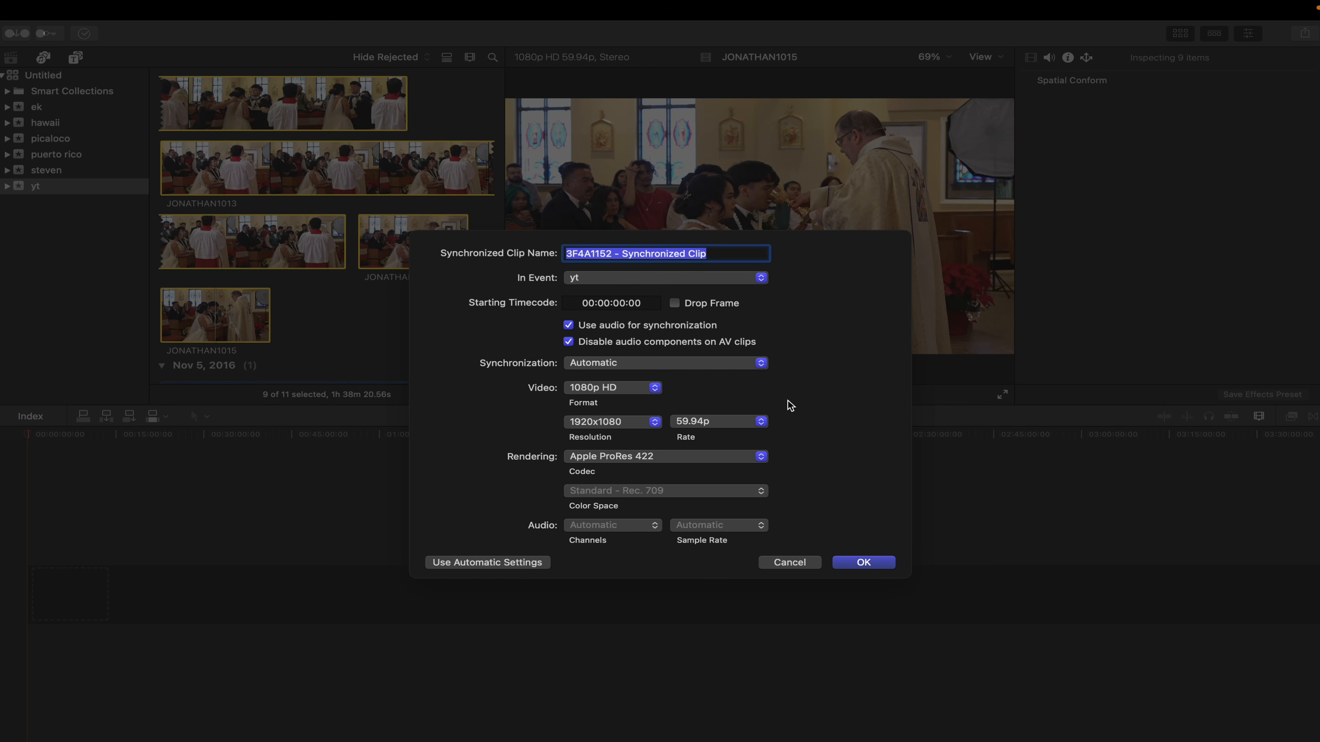
click(744, 422)
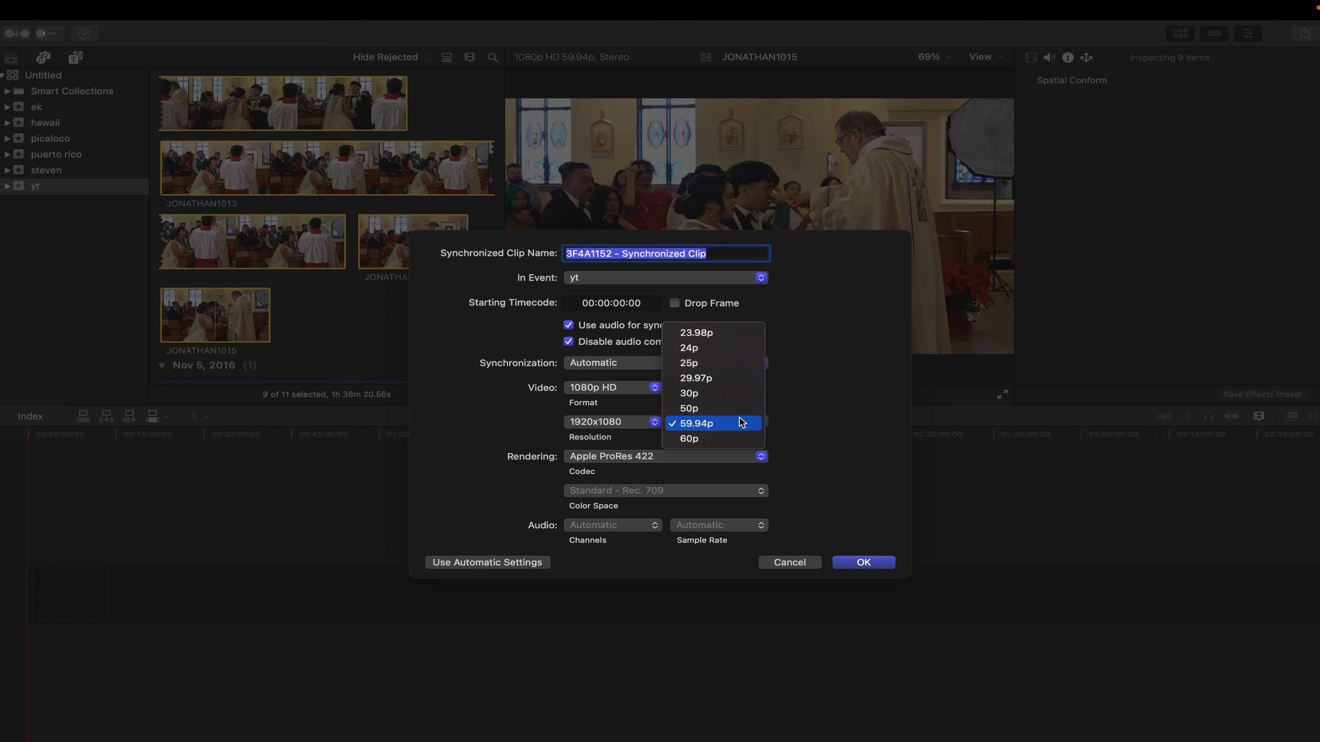
click(716, 348)
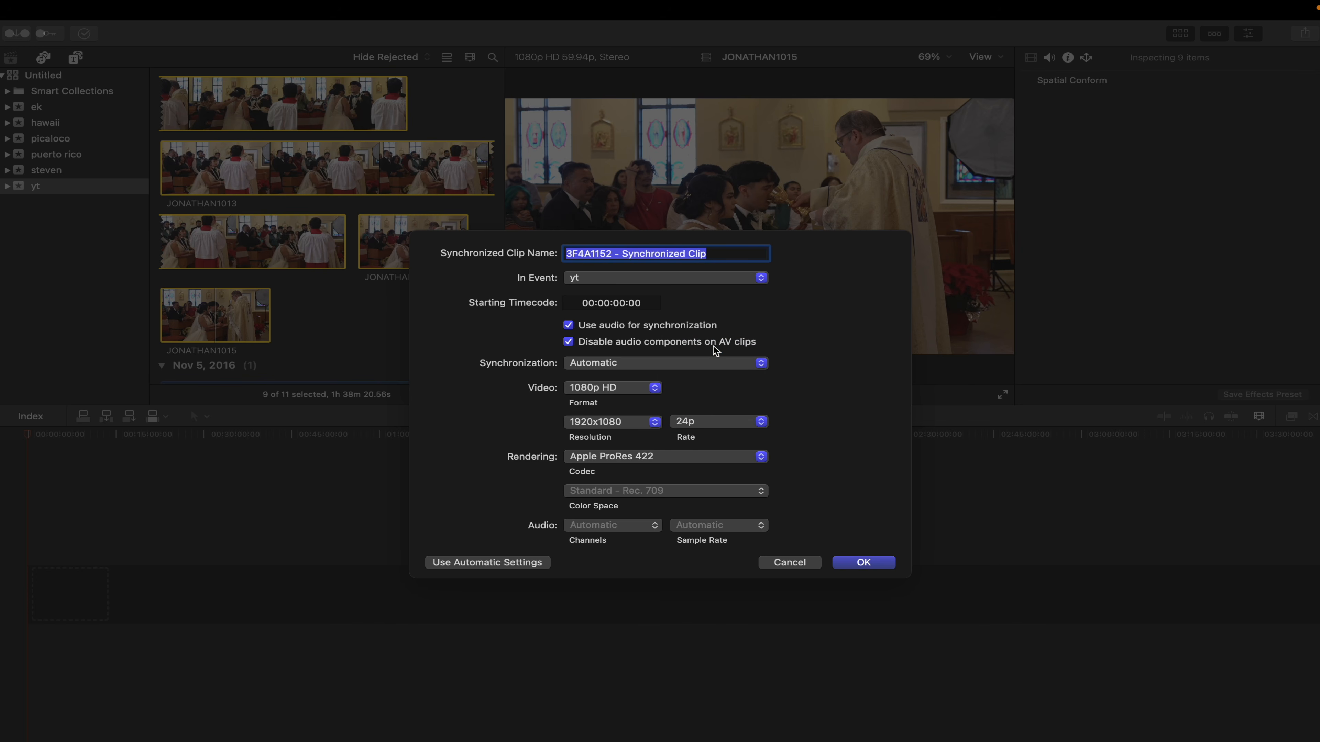
click(875, 564)
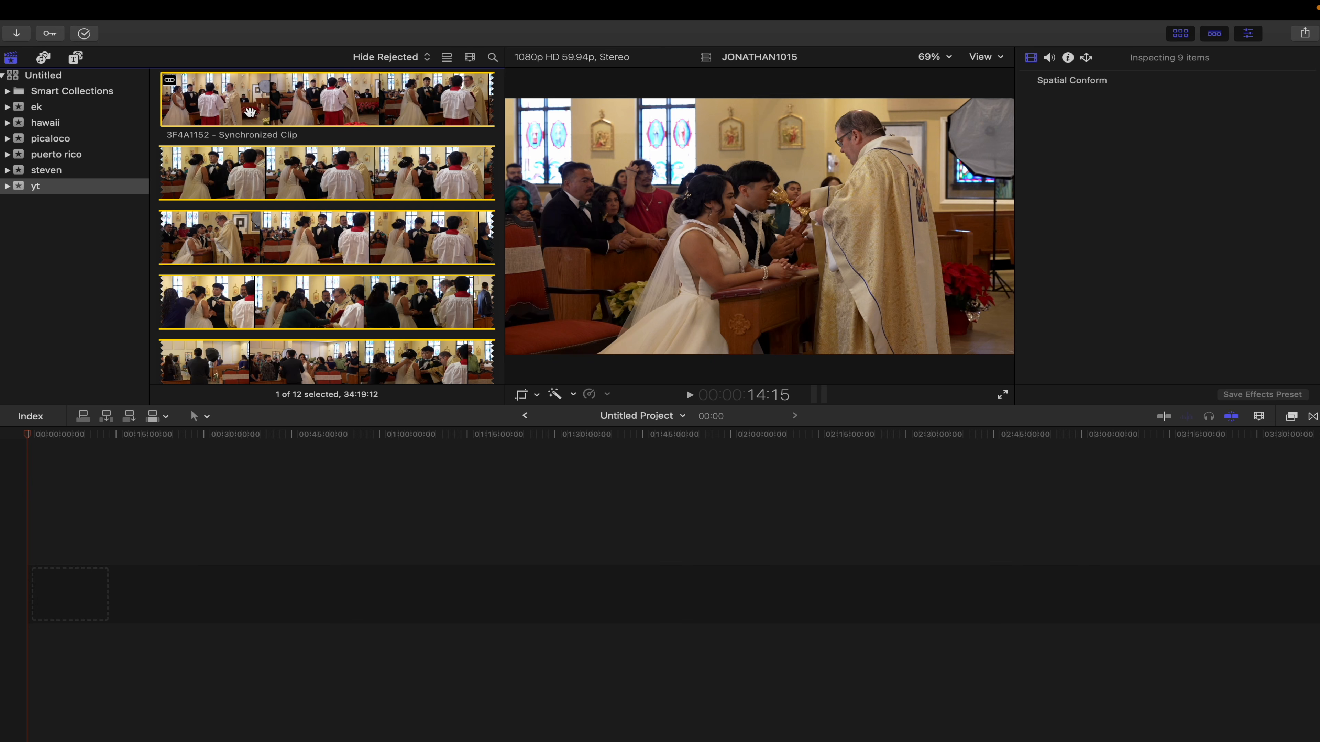
Open the 3F4A1152 synchronized clip in the timeline to show its component clips.
click(230, 120)
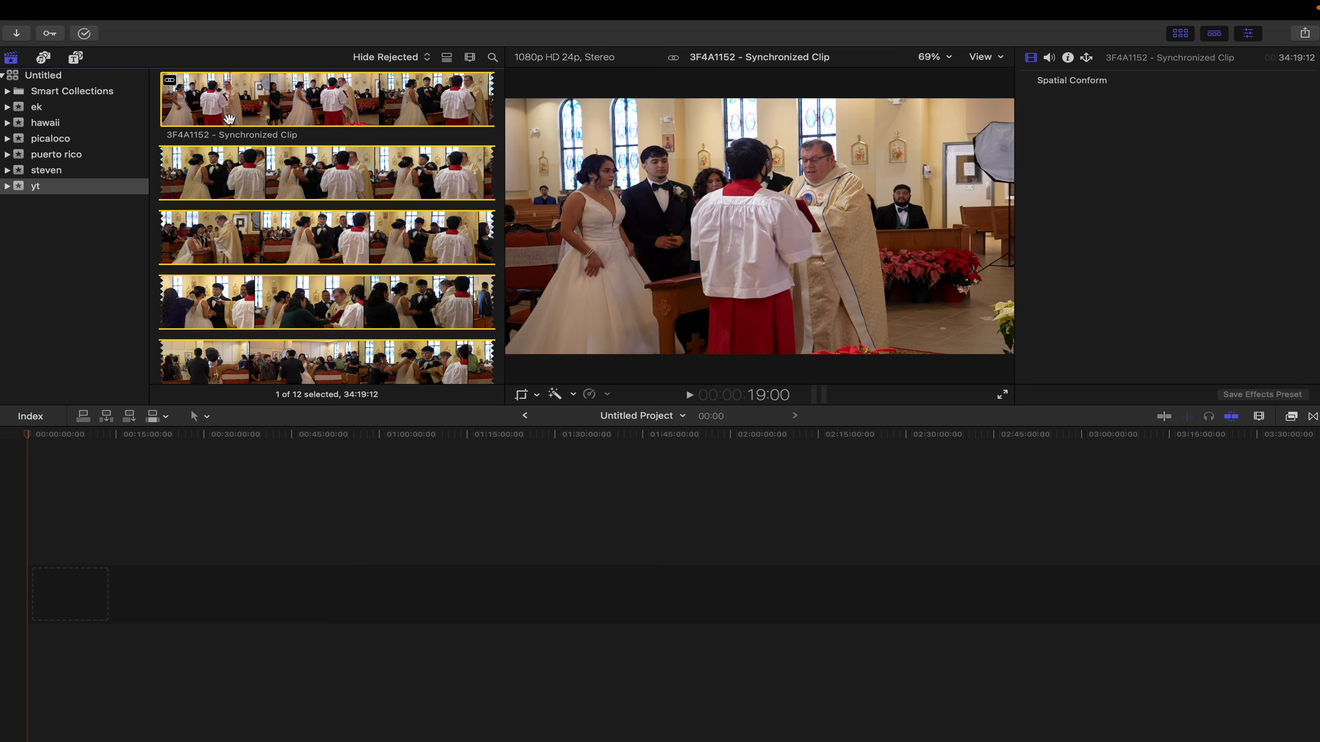
mouse_move(251, 2)
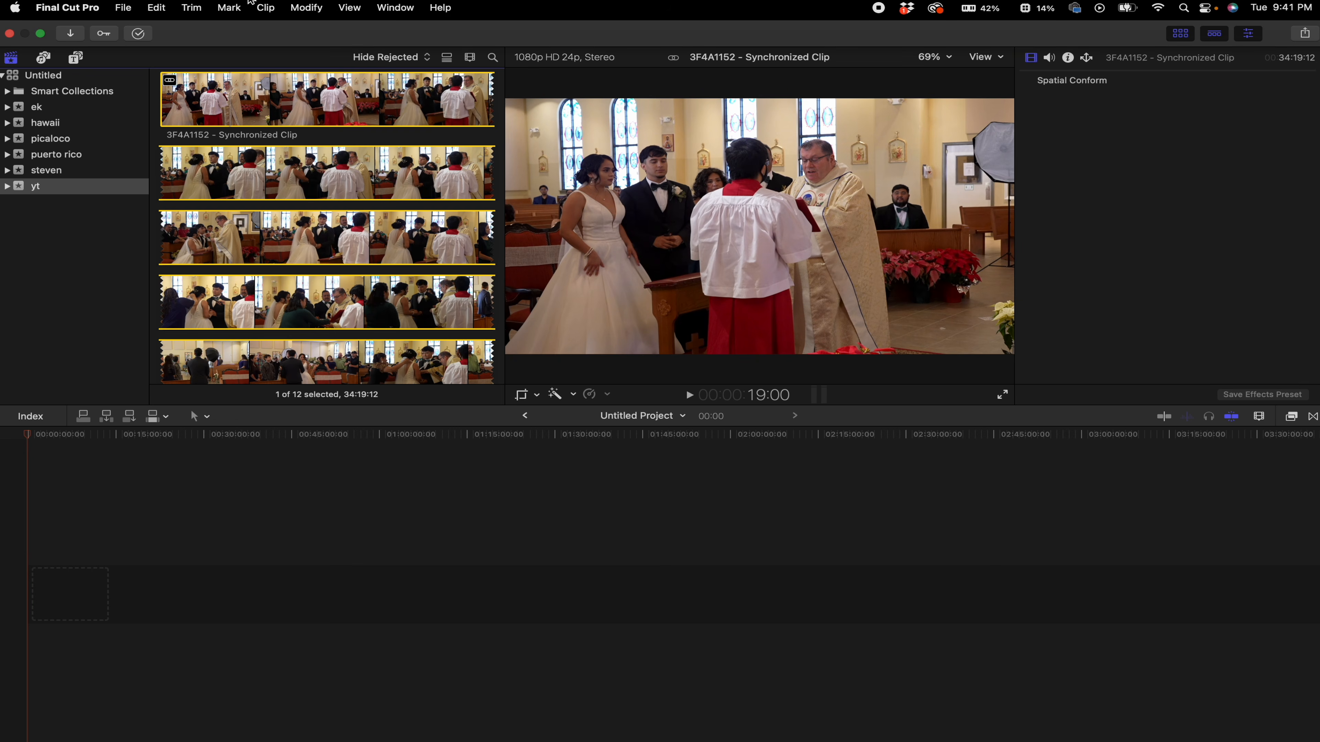
click(266, 7)
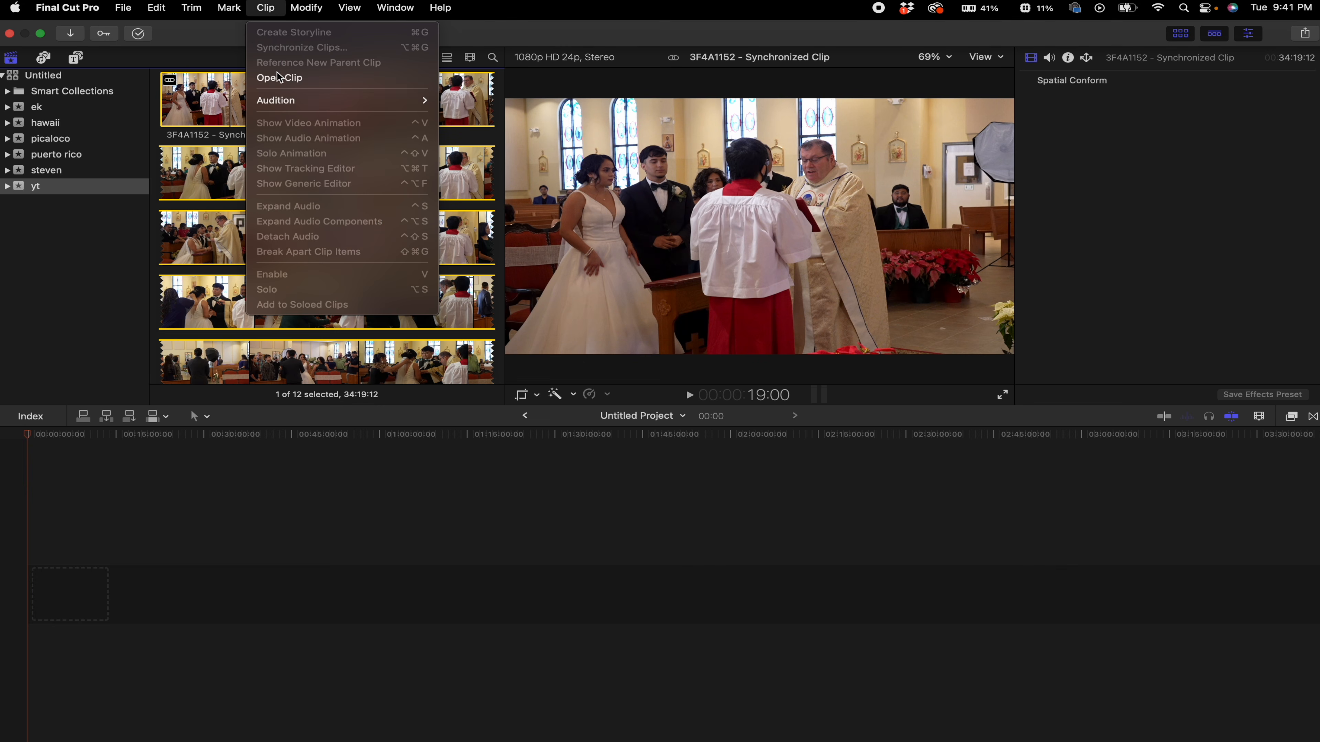
click(284, 78)
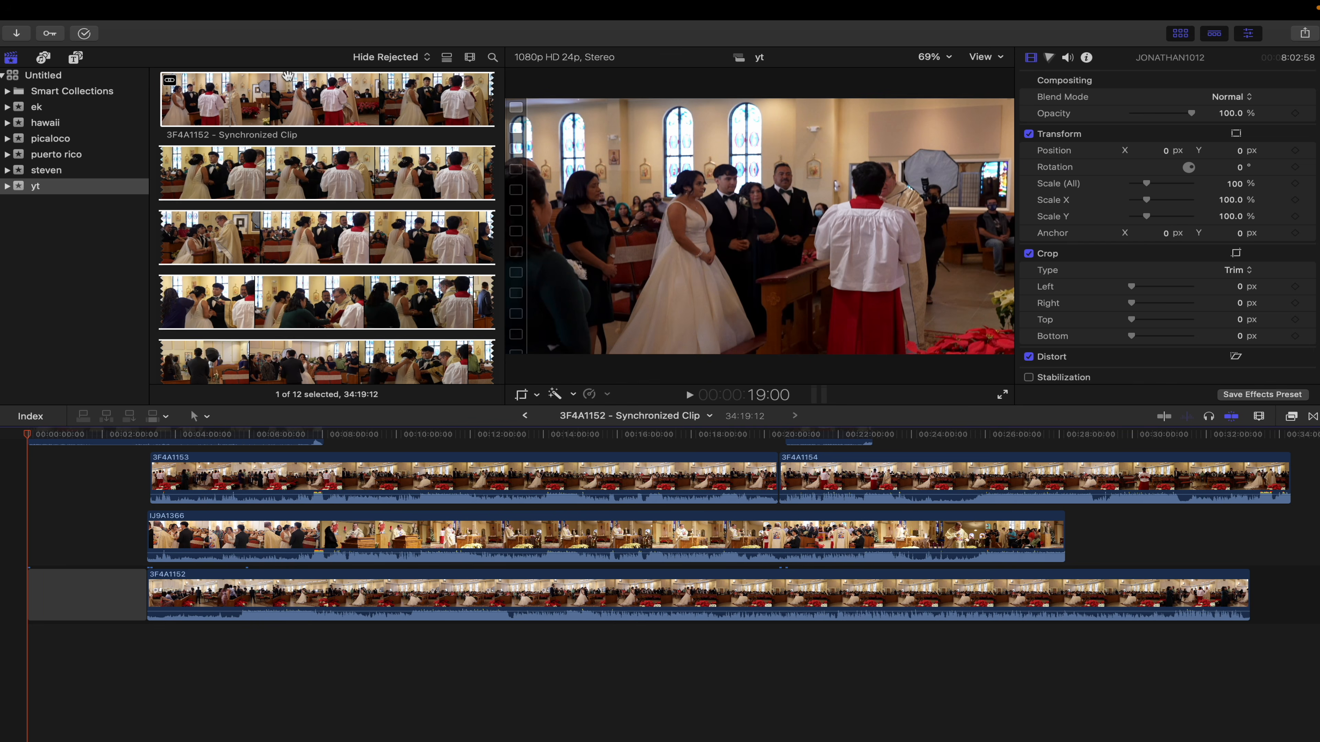
Delete the short connected clip numbered 1011, located around 00:06:00 above the clip numbered 1012, from the synchronized clip.
scroll(398, 447, up, 3)
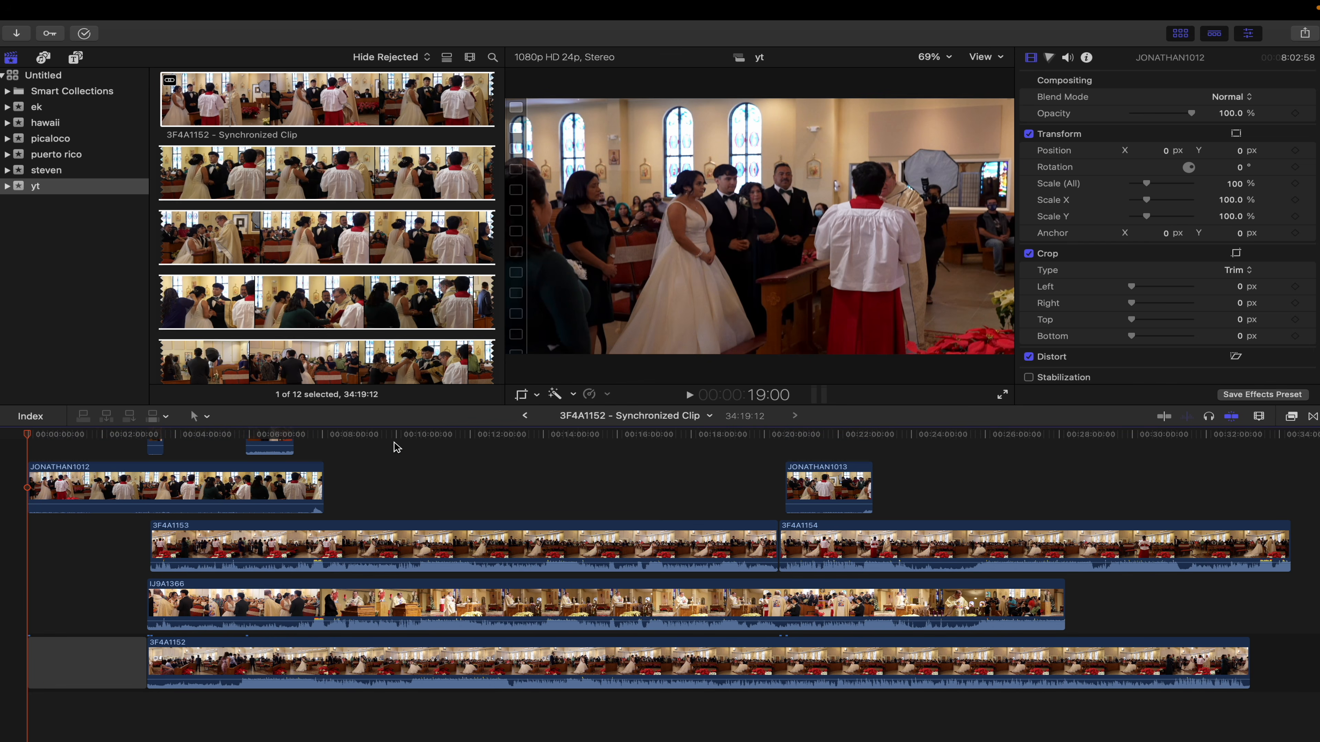
scroll(398, 447, up, 5)
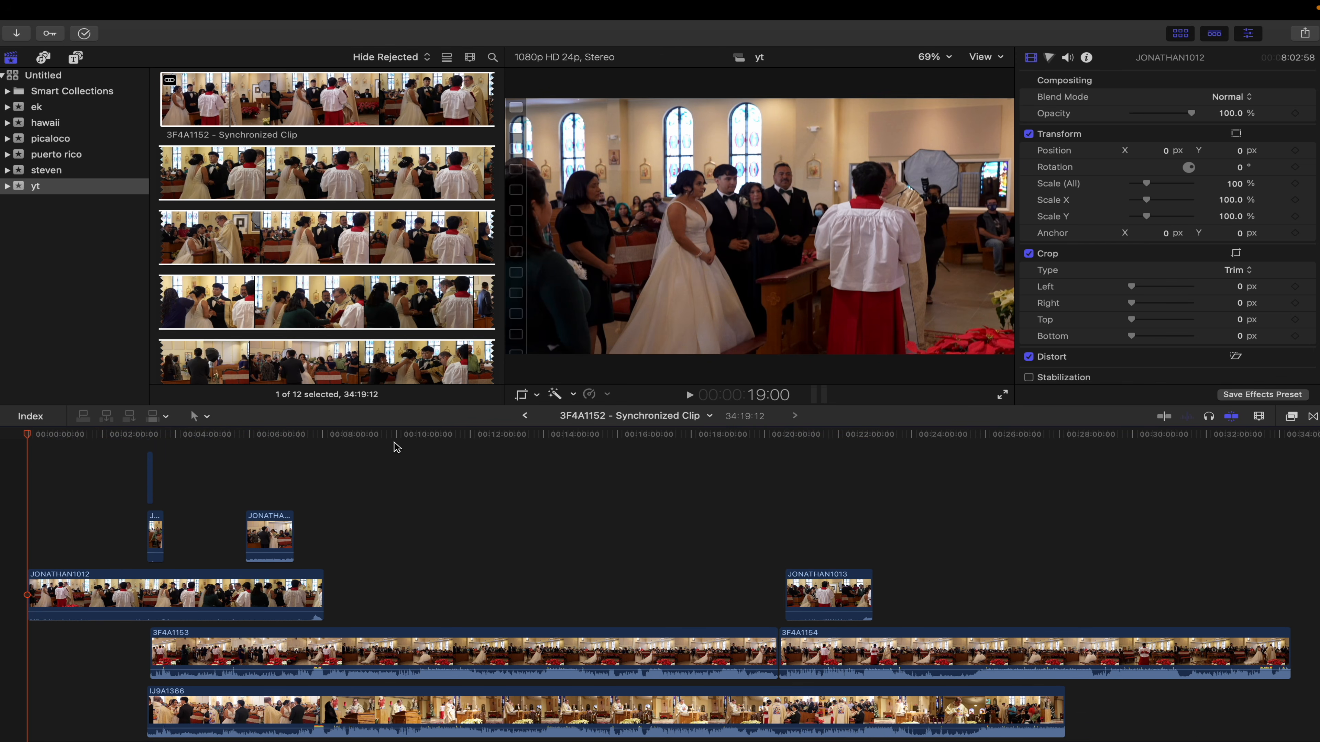
scroll(398, 447, down, 3)
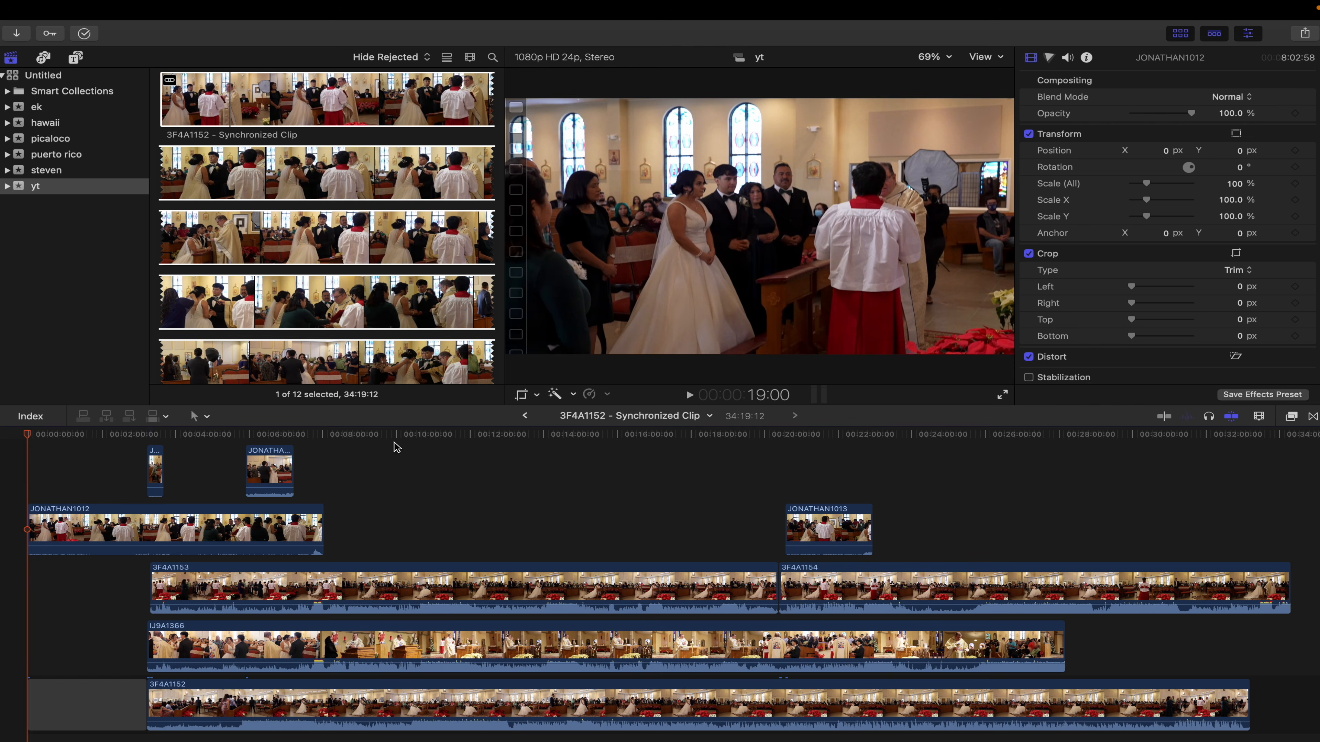
click(245, 543)
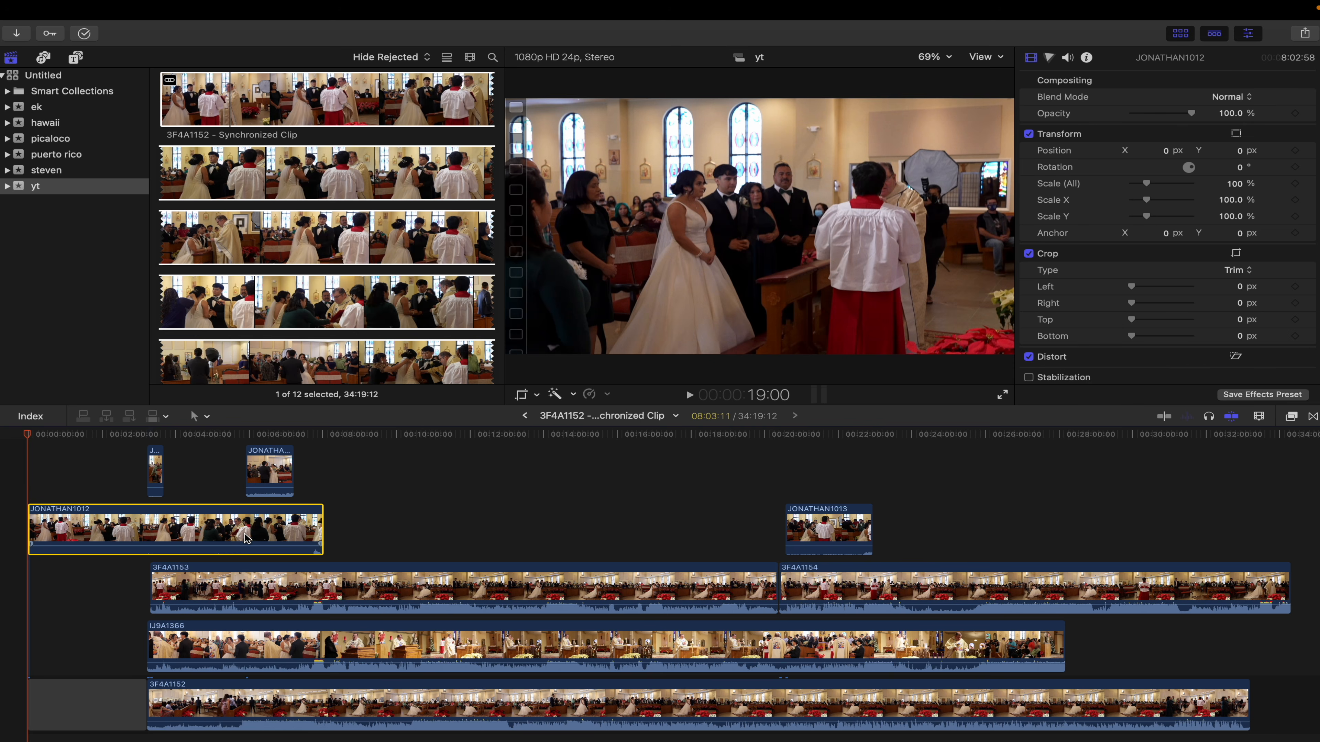
click(274, 471)
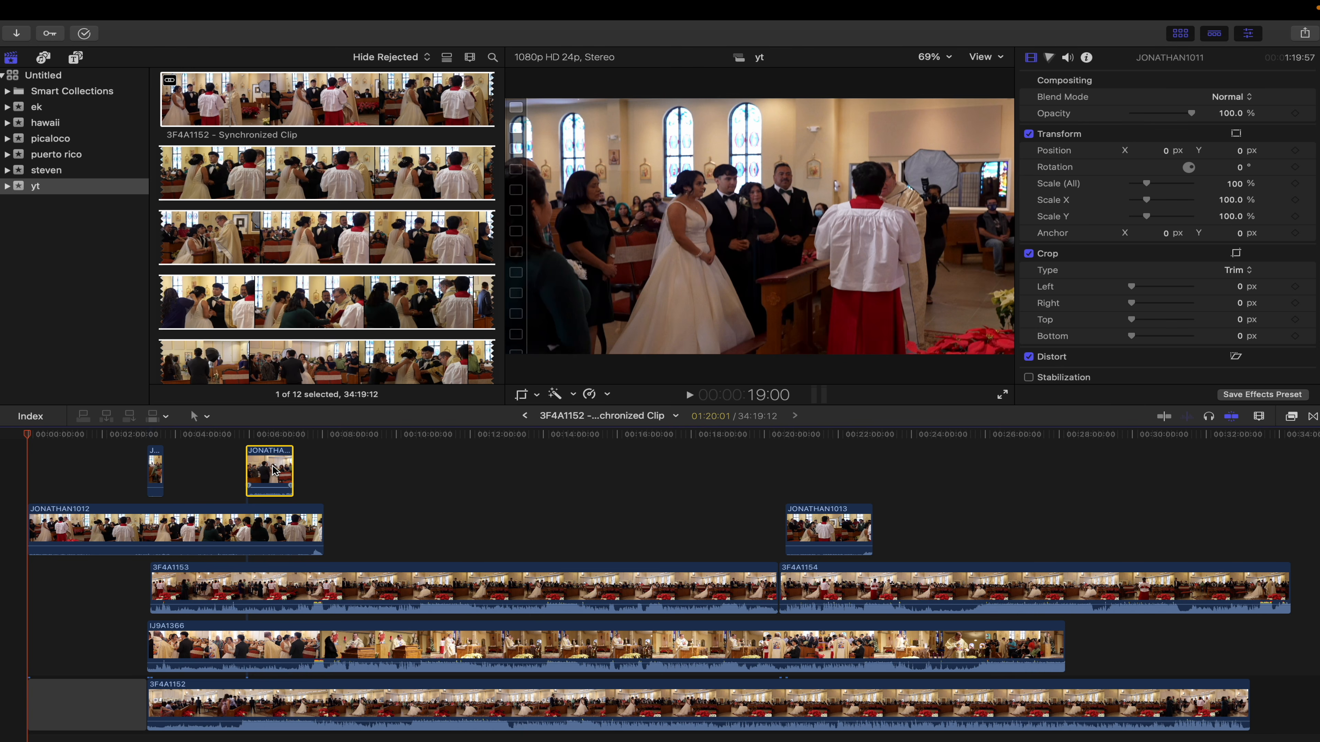
click(274, 527)
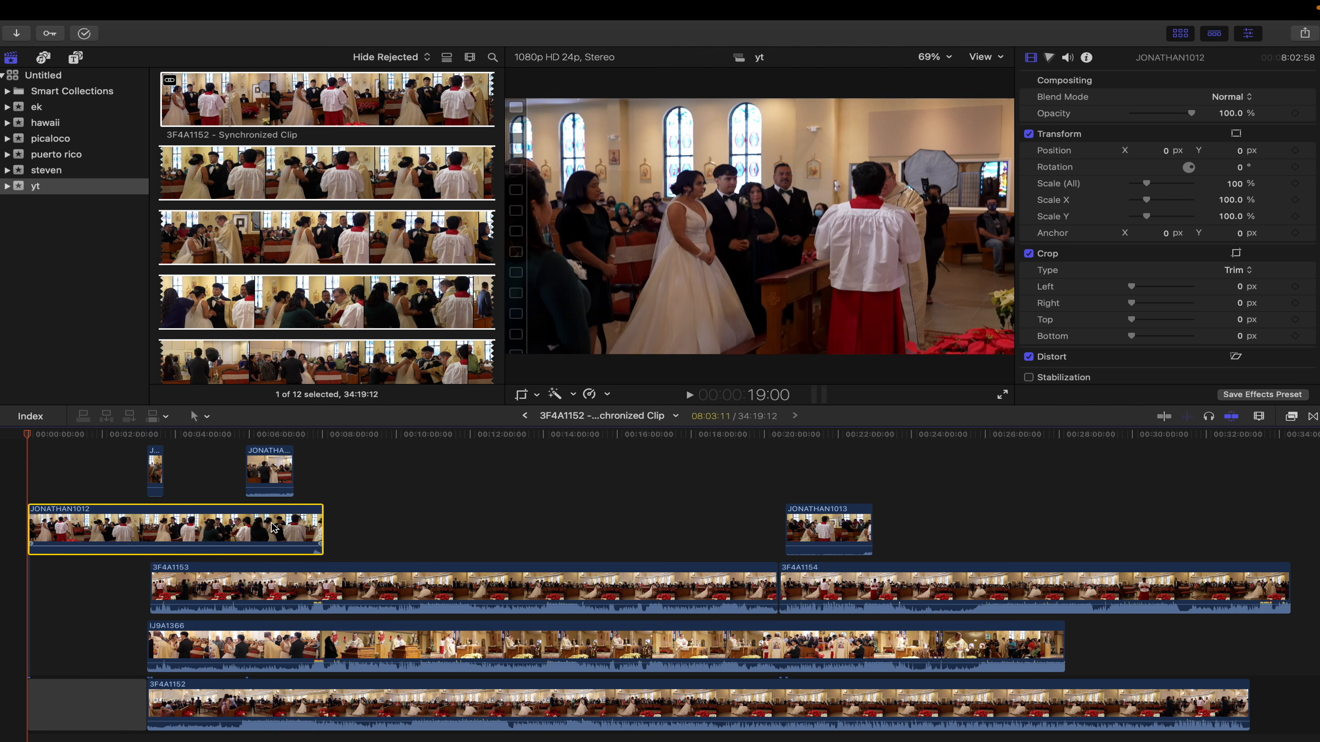
click(269, 474)
key(Delete)
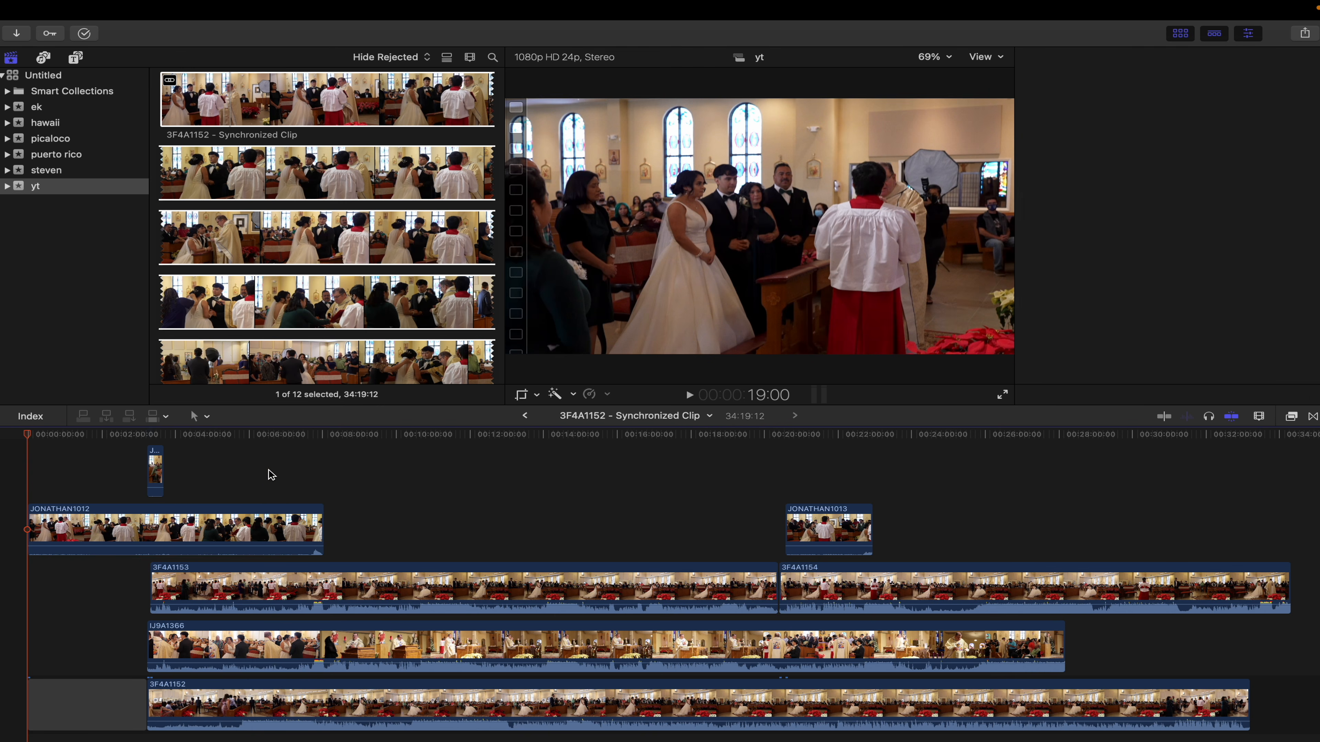
Delete the remaining short connected clips above 3F4A1153 and 3F4A1154, including those numbered 1015, 1012 and 1013, from the synchronized clip.
click(156, 473)
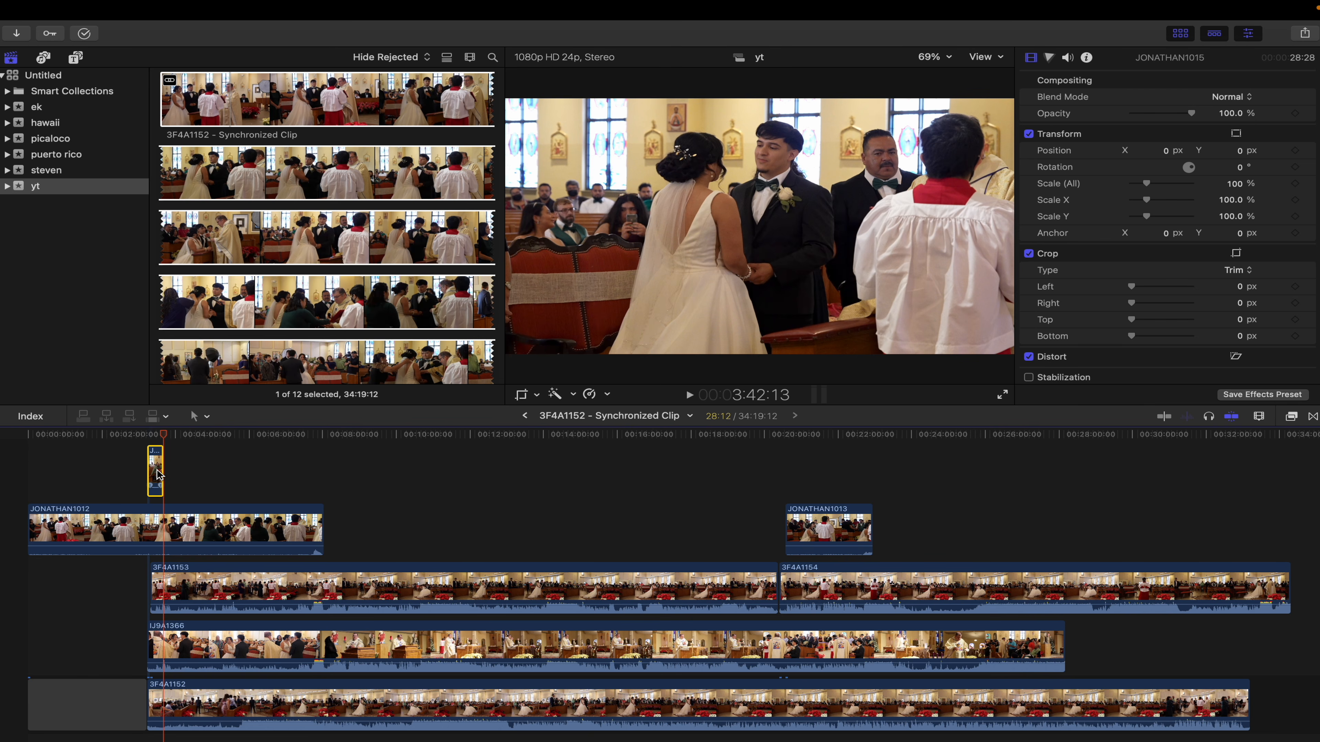
key(Delete)
click(168, 507)
key(Delete)
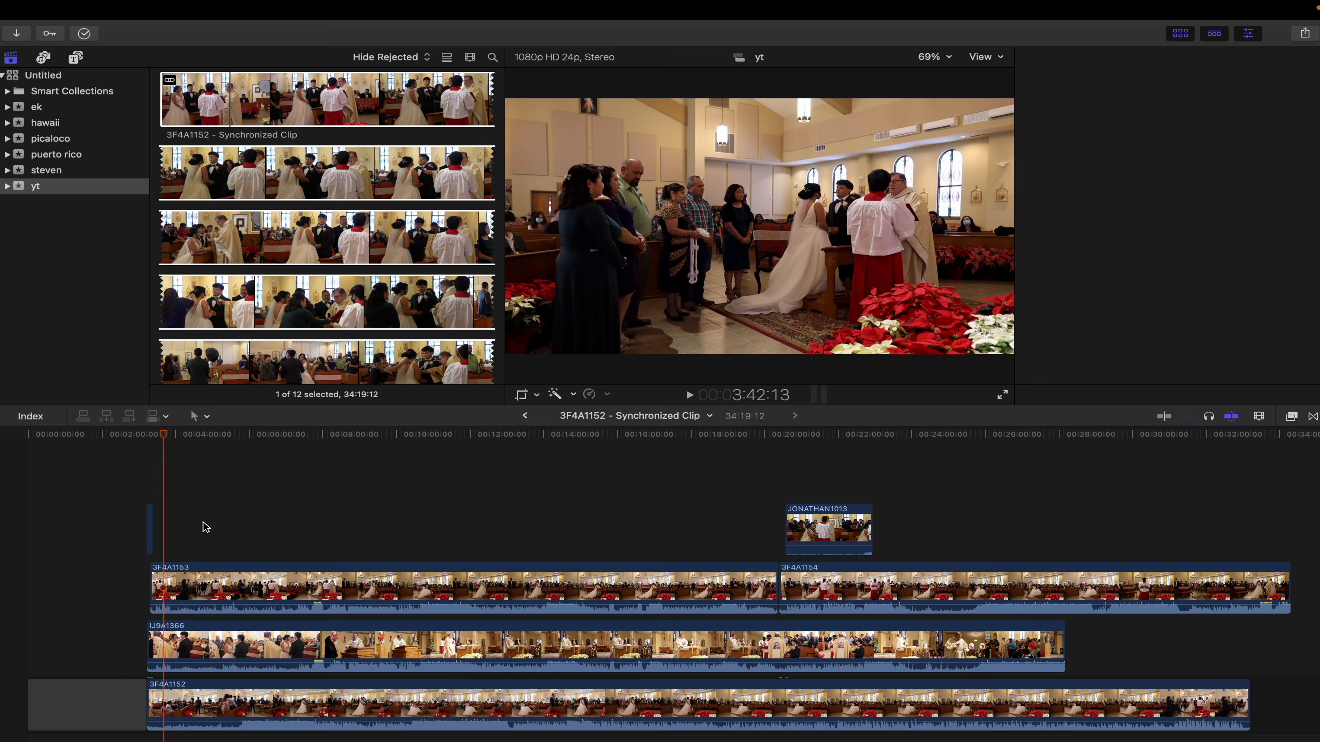
click(151, 528)
key(Delete)
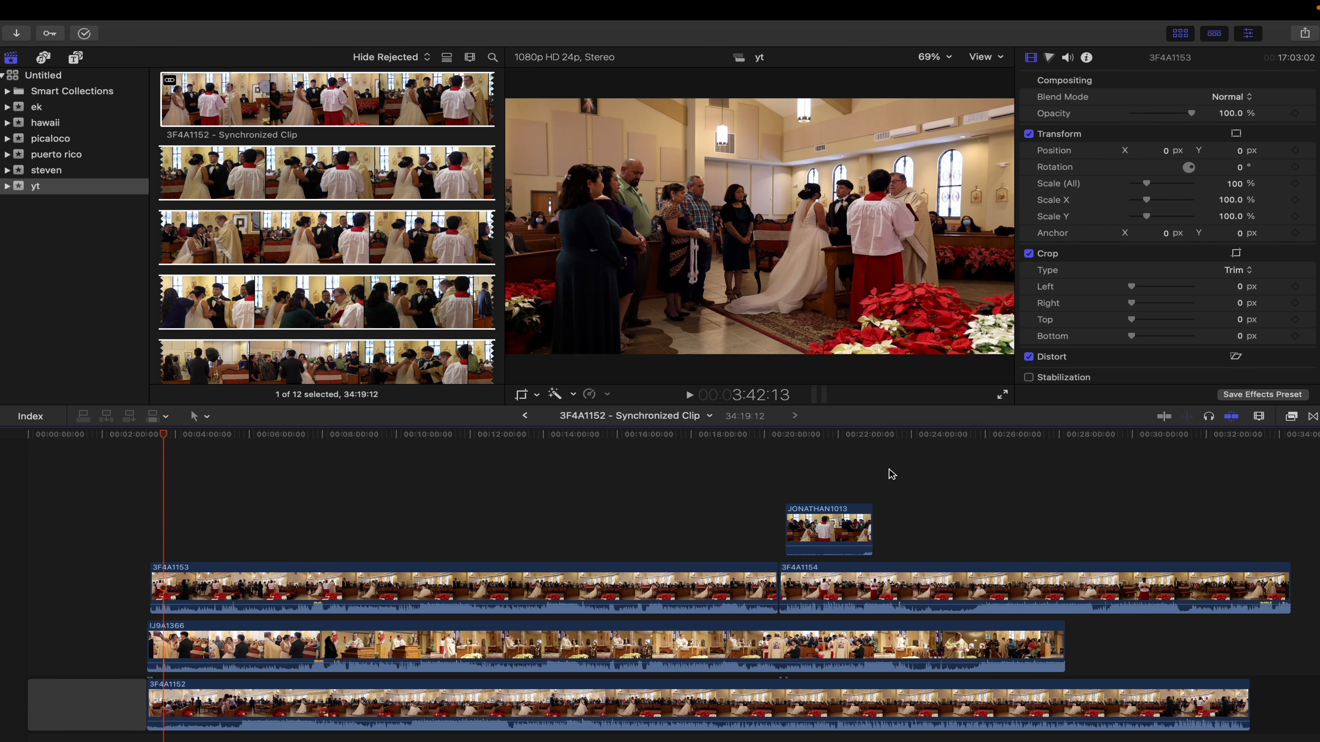
click(831, 527)
key(Delete)
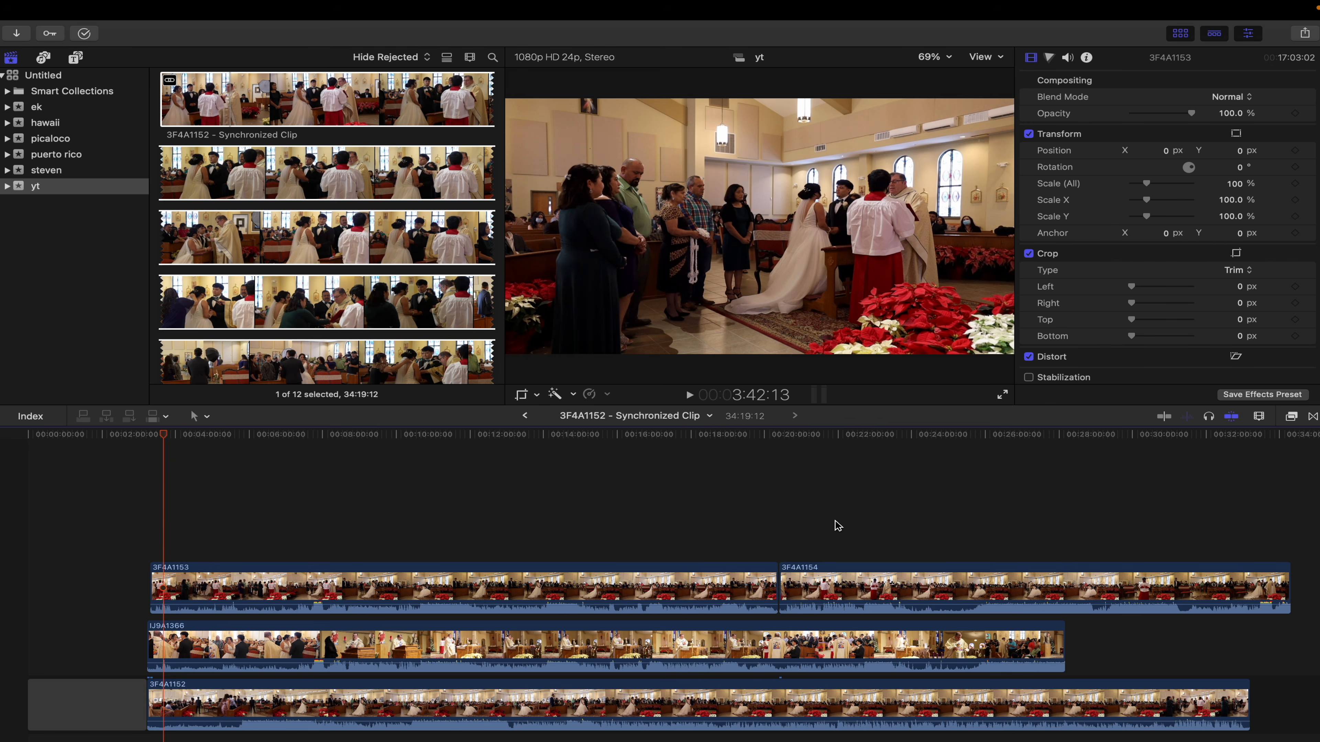
Copy the four component clips 3F4A1153, 3F4A1154, IJ9A1366 and 3F4A1152 together from the synchronized clip.
scroll(837, 526, down, 3)
click(347, 457)
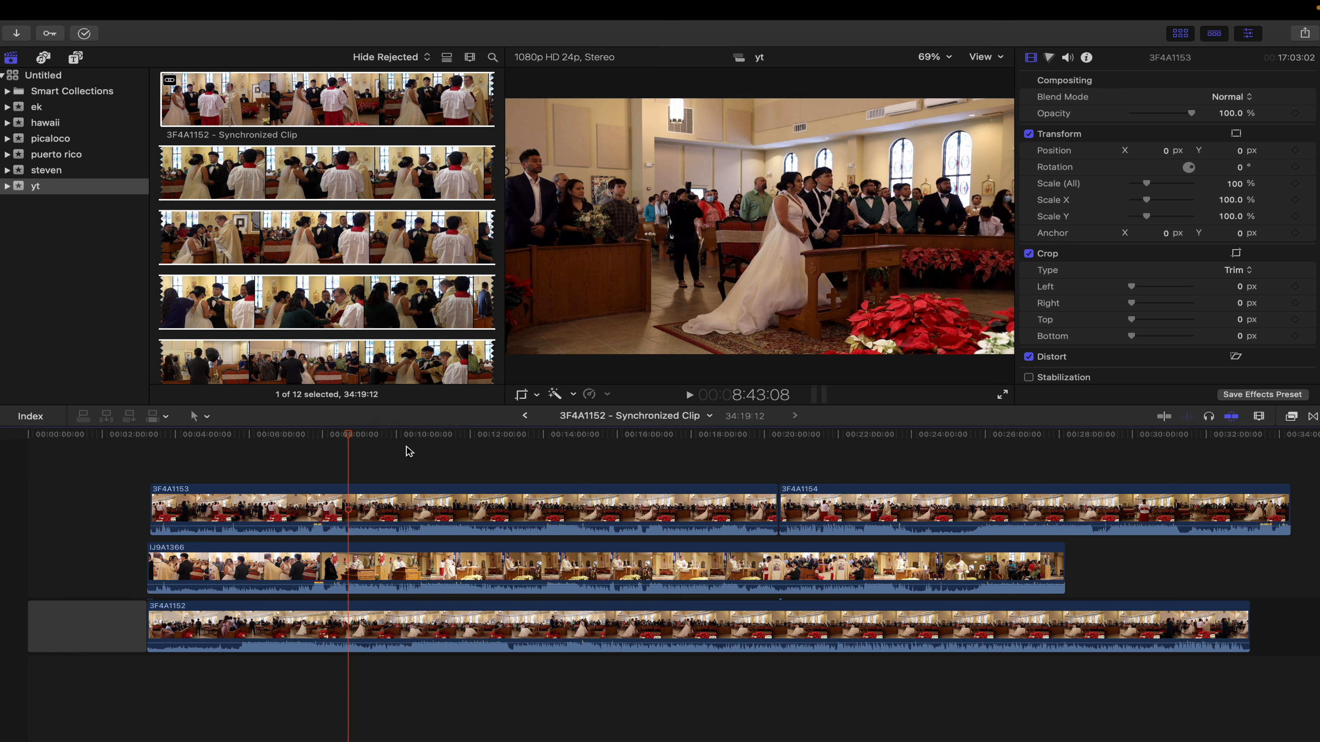
super+click(434, 500)
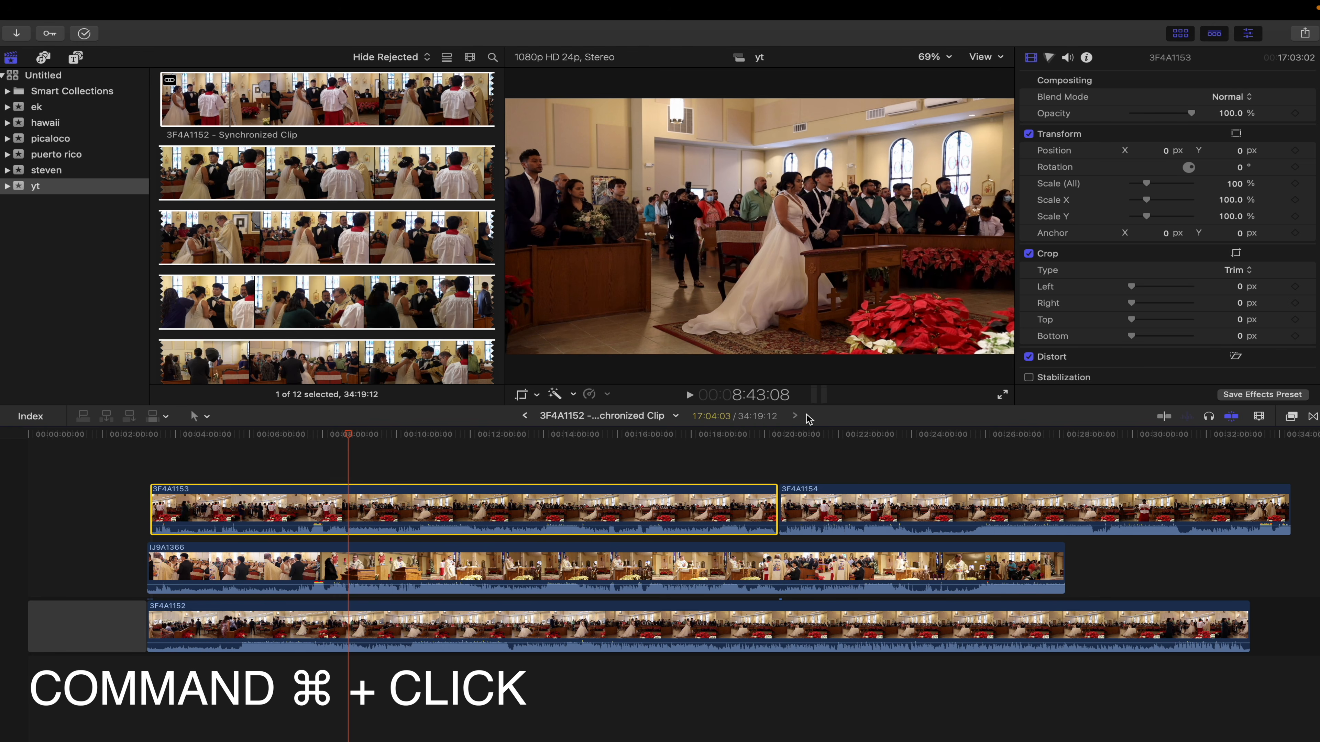
super+click(877, 507)
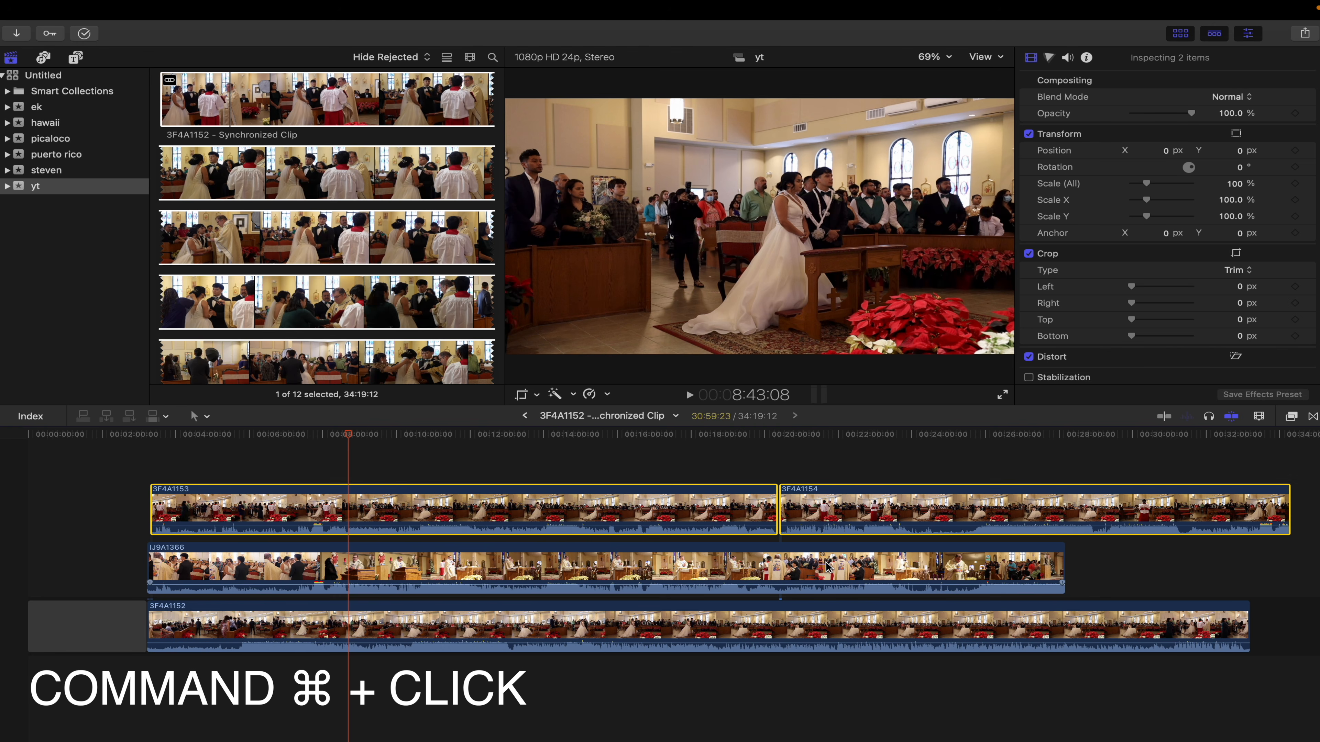
super+click(822, 563)
super+click(806, 624)
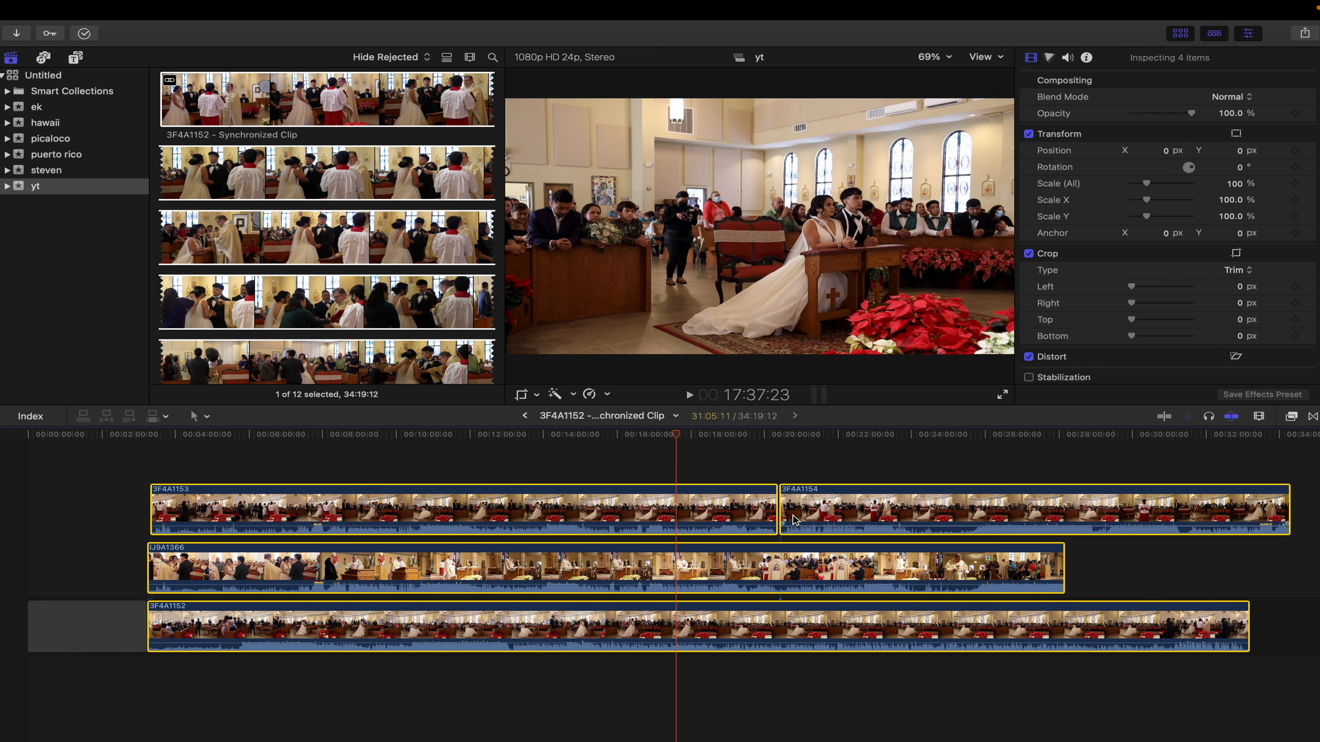
key(super+c)
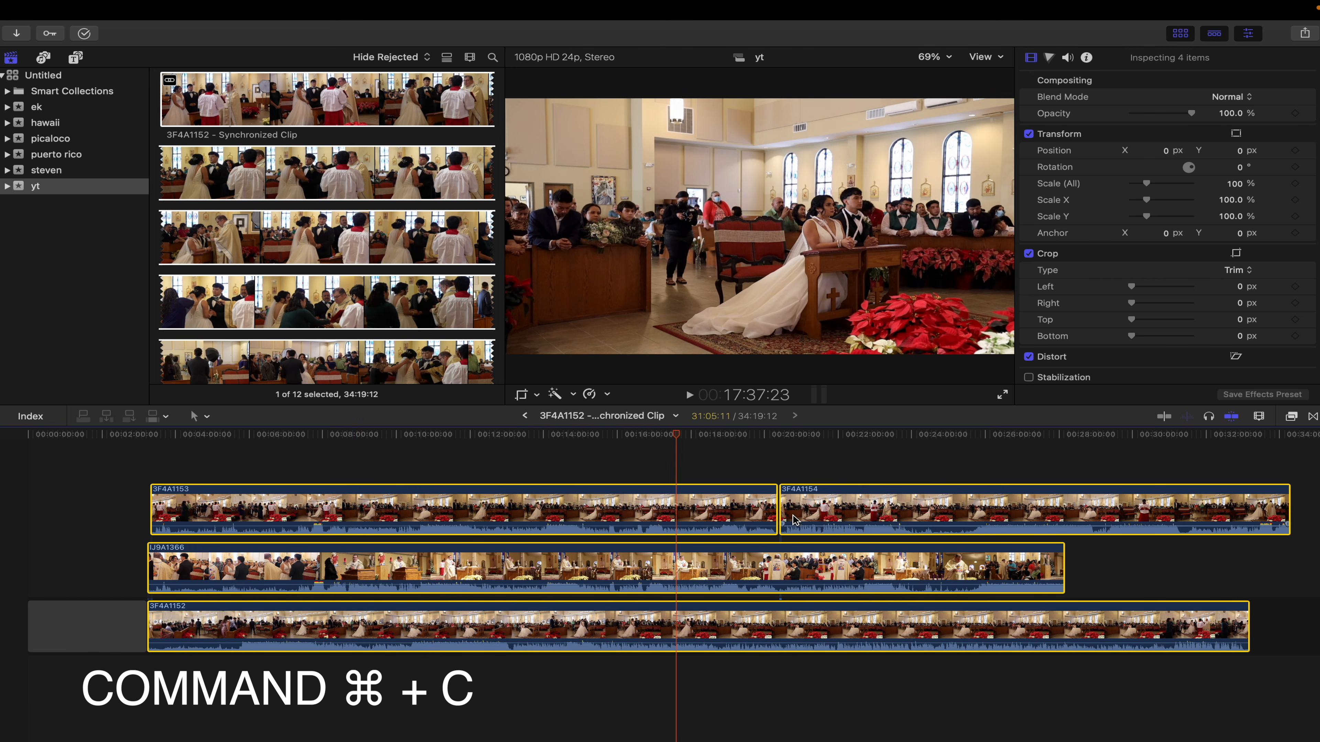
Place the 3F4A1152 synchronized clip at the start of Untitled Project and paste the copied component clips at its end.
click(525, 416)
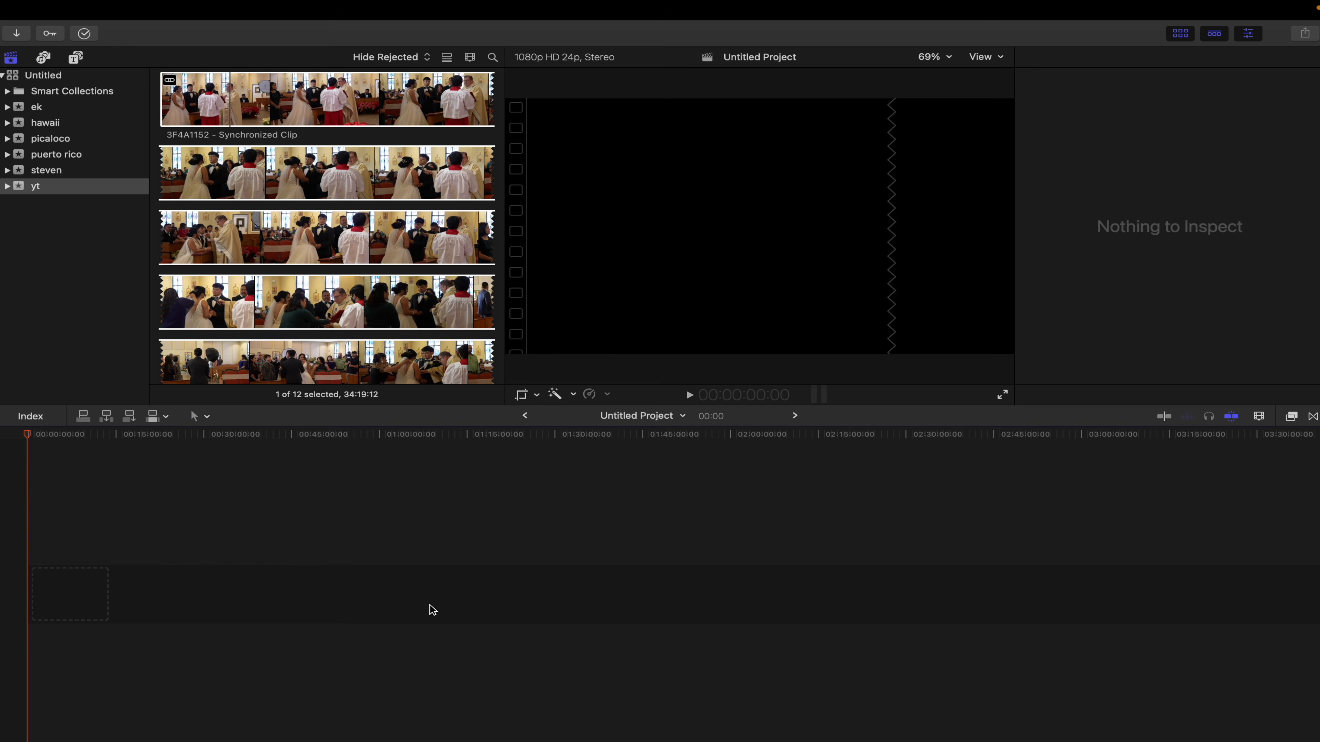
drag(316, 250, 60, 597)
click(228, 542)
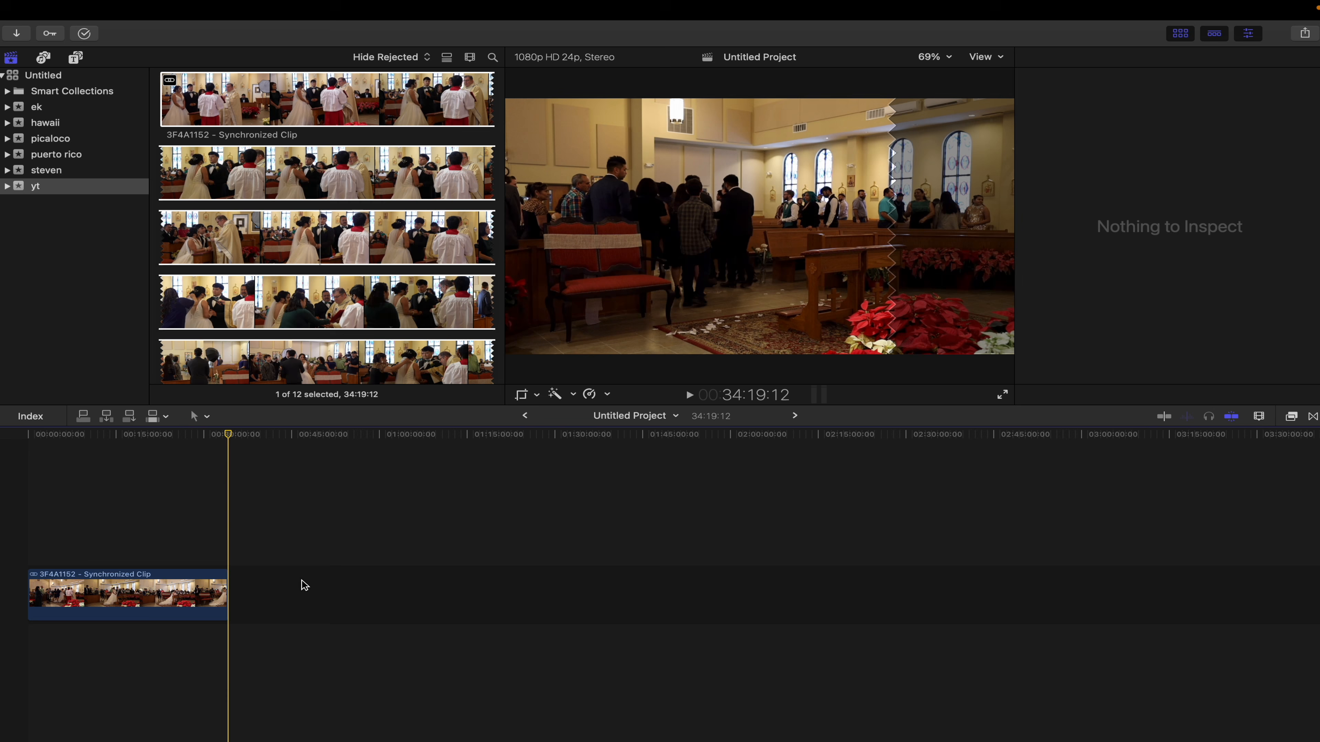
key(super+v)
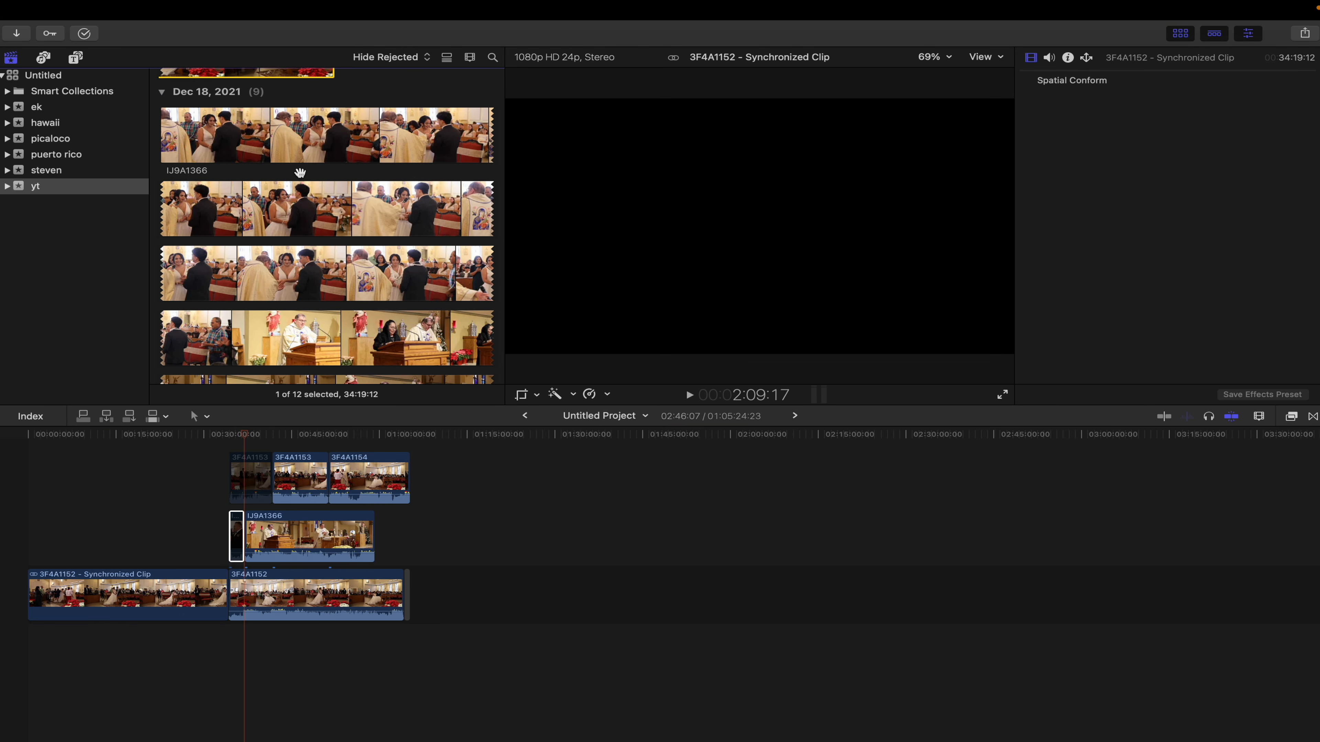
Synchronize the IJ9A1366 video with the 000_161105 audio recording into a 1080p, 23.98p synchronized clip, using audio for synchronization.
click(297, 209)
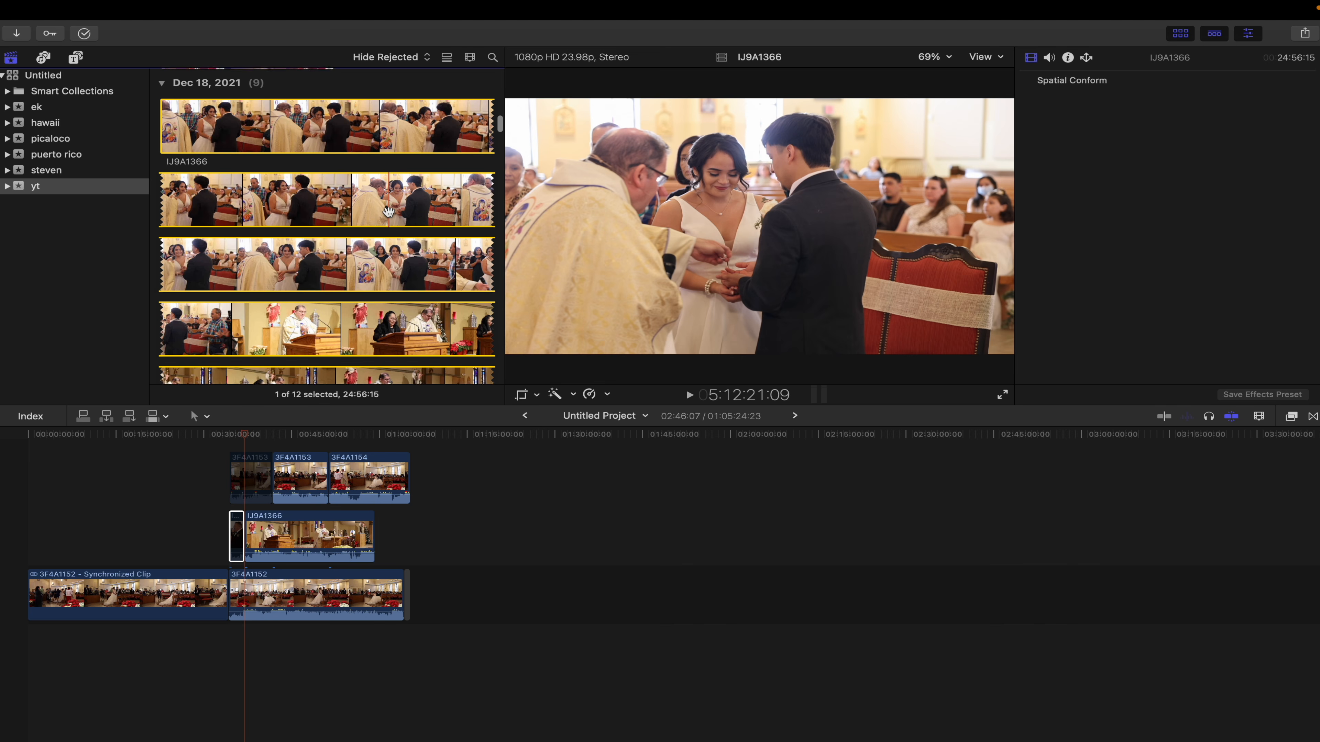
scroll(389, 212, down, 5)
scroll(388, 212, down, 10)
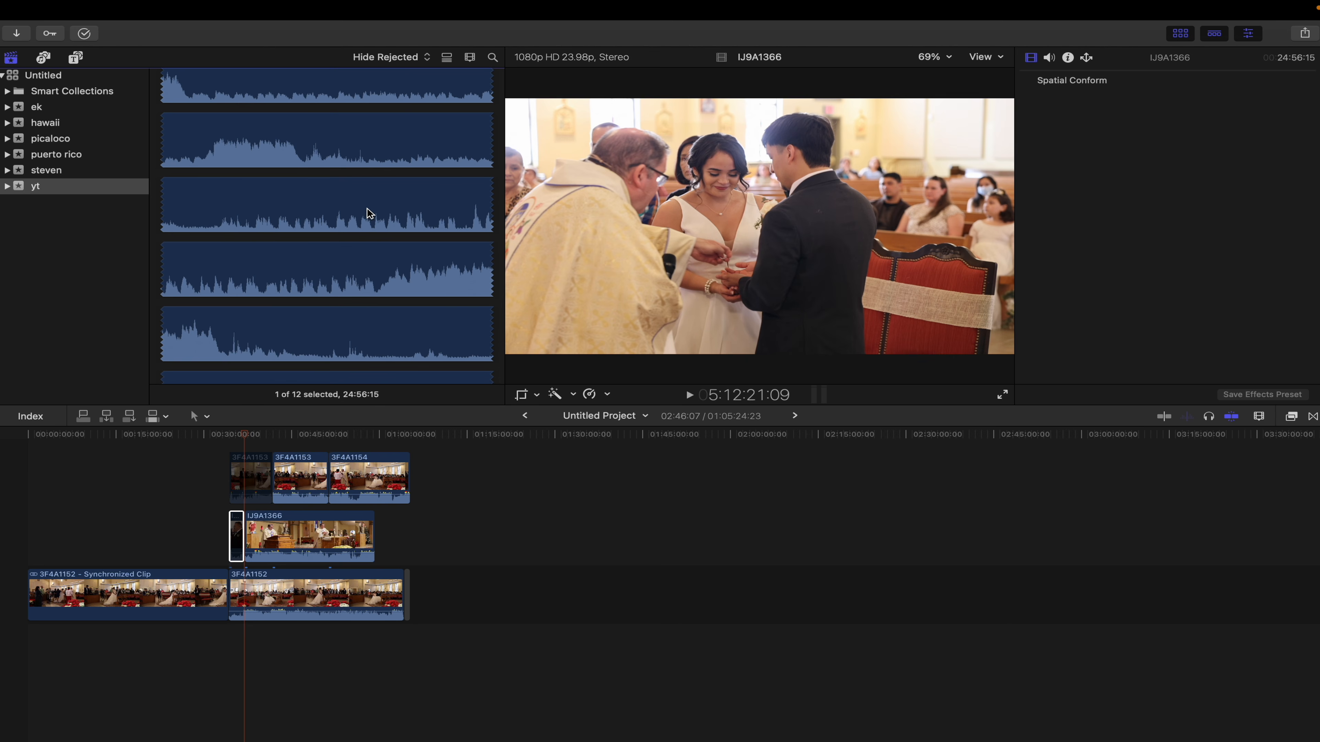
super+click(366, 208)
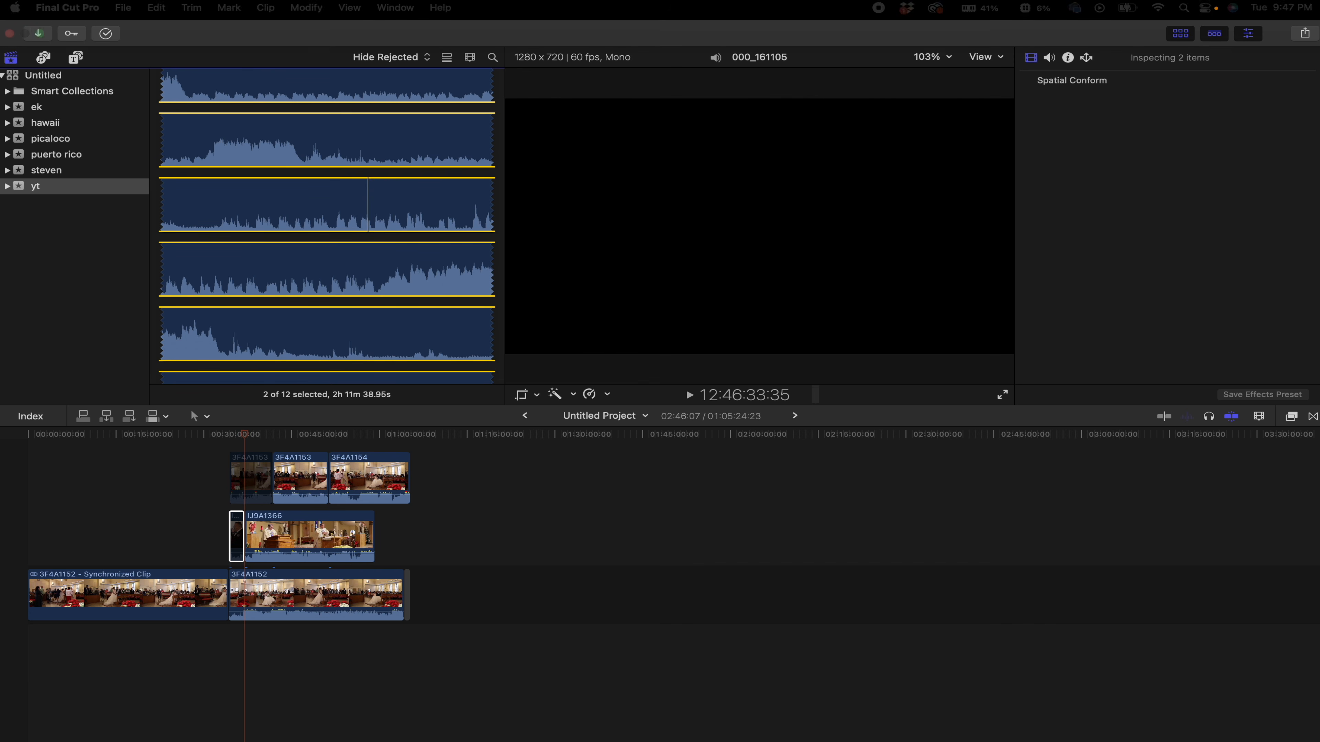
click(265, 8)
click(291, 49)
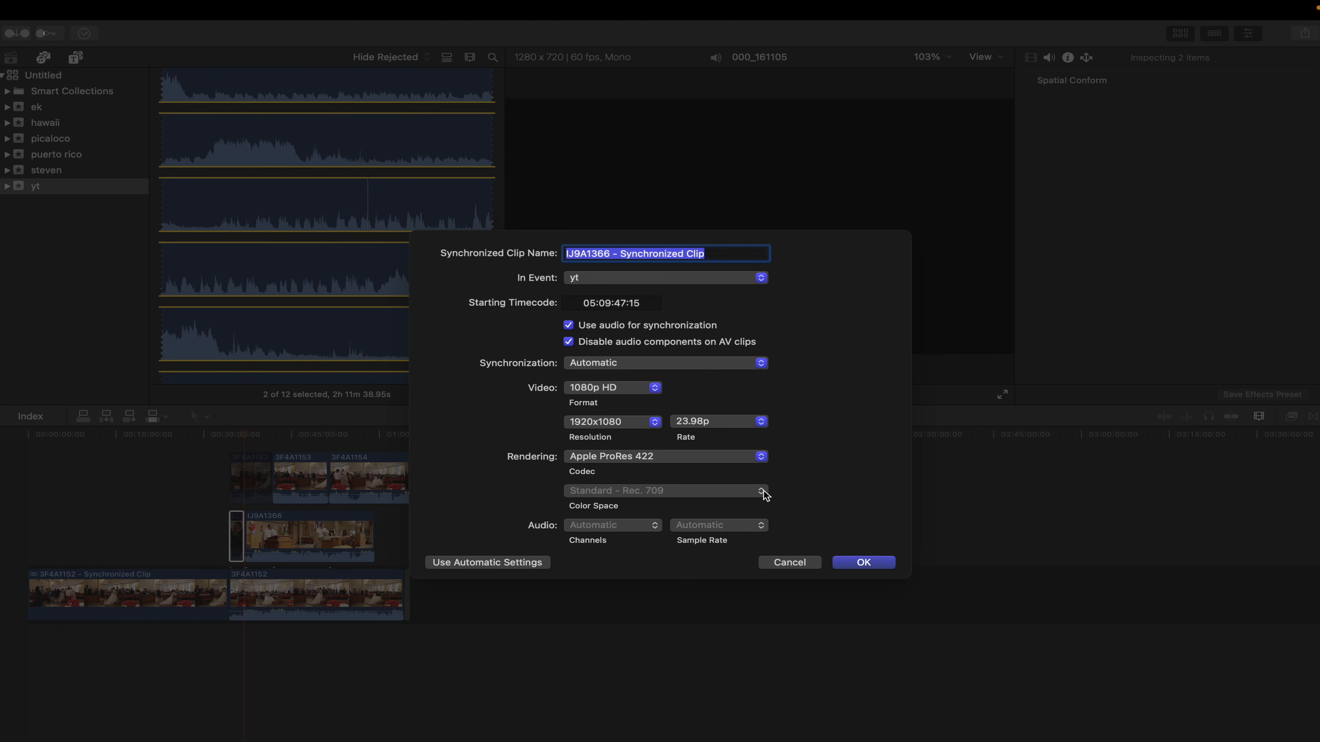
click(873, 565)
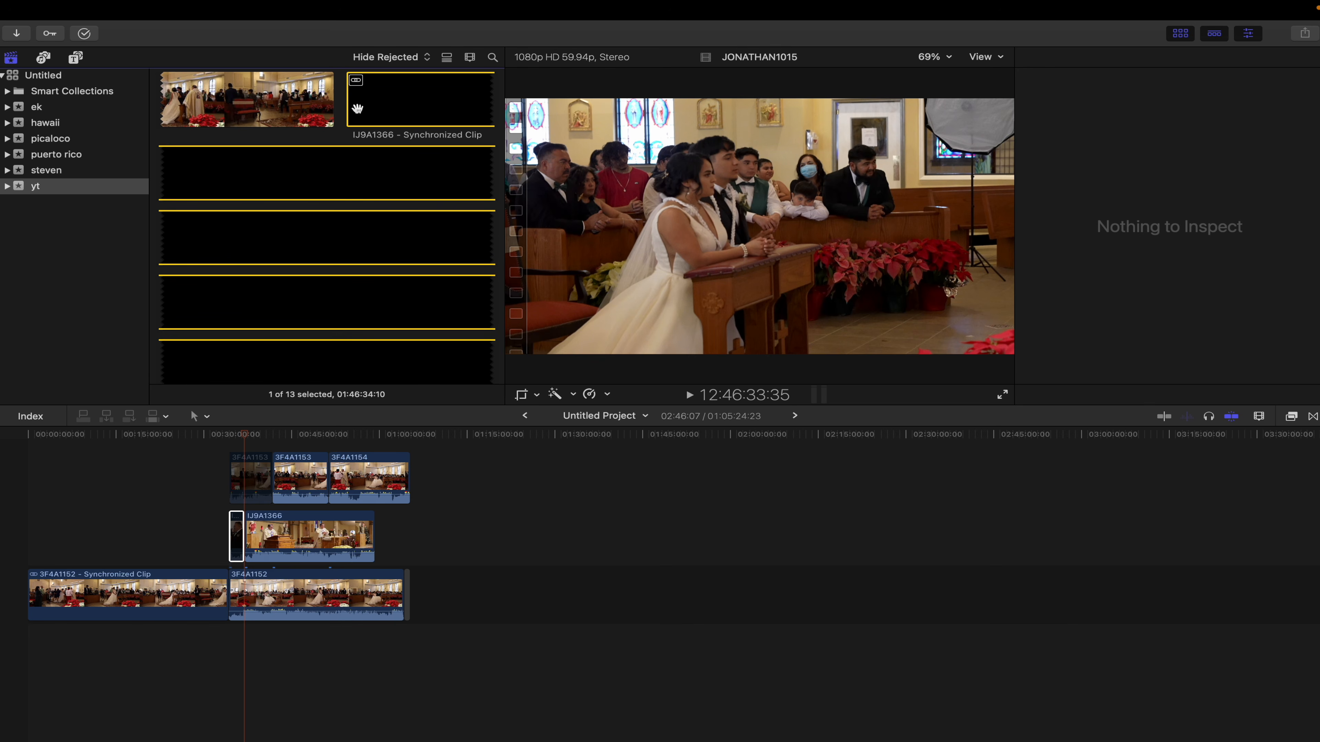
Open the IJ9A1366 synchronized clip in the timeline to show its video and audio components.
scroll(363, 309, down, 4)
scroll(363, 310, down, 5)
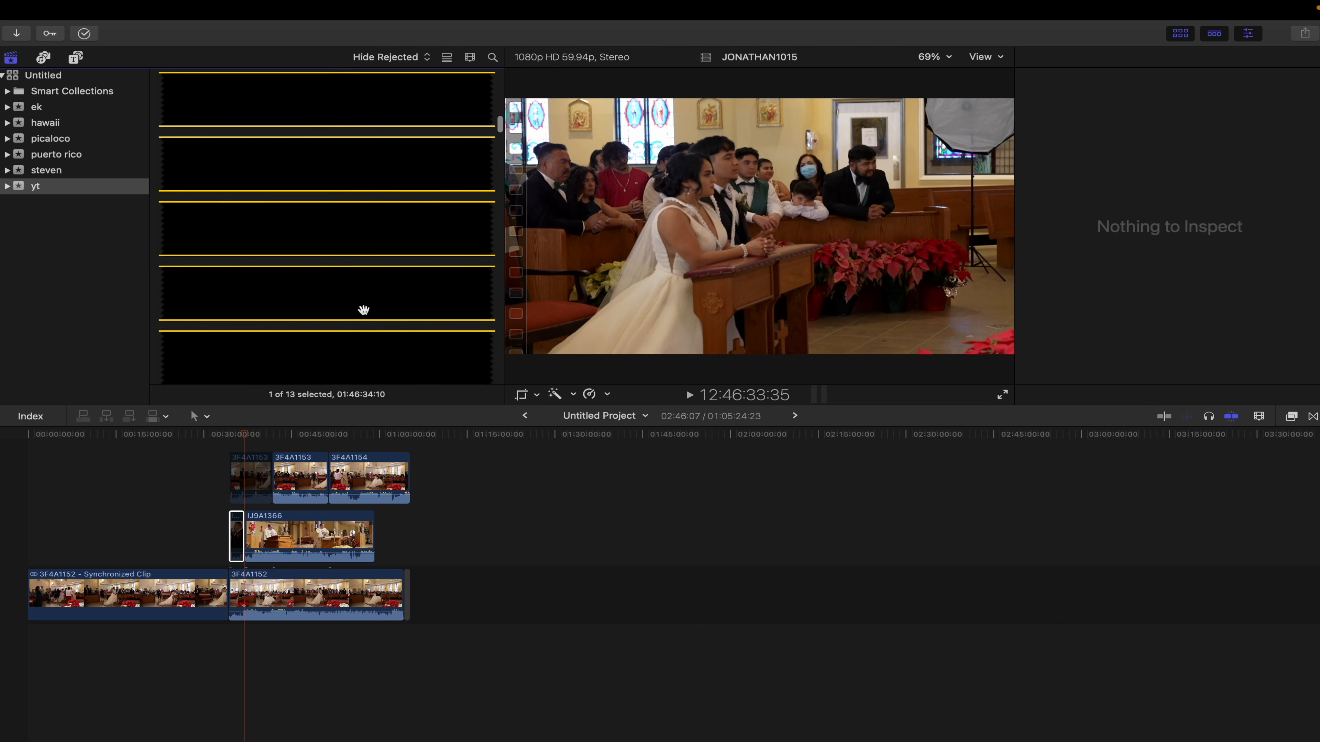
scroll(358, 291, up, 5)
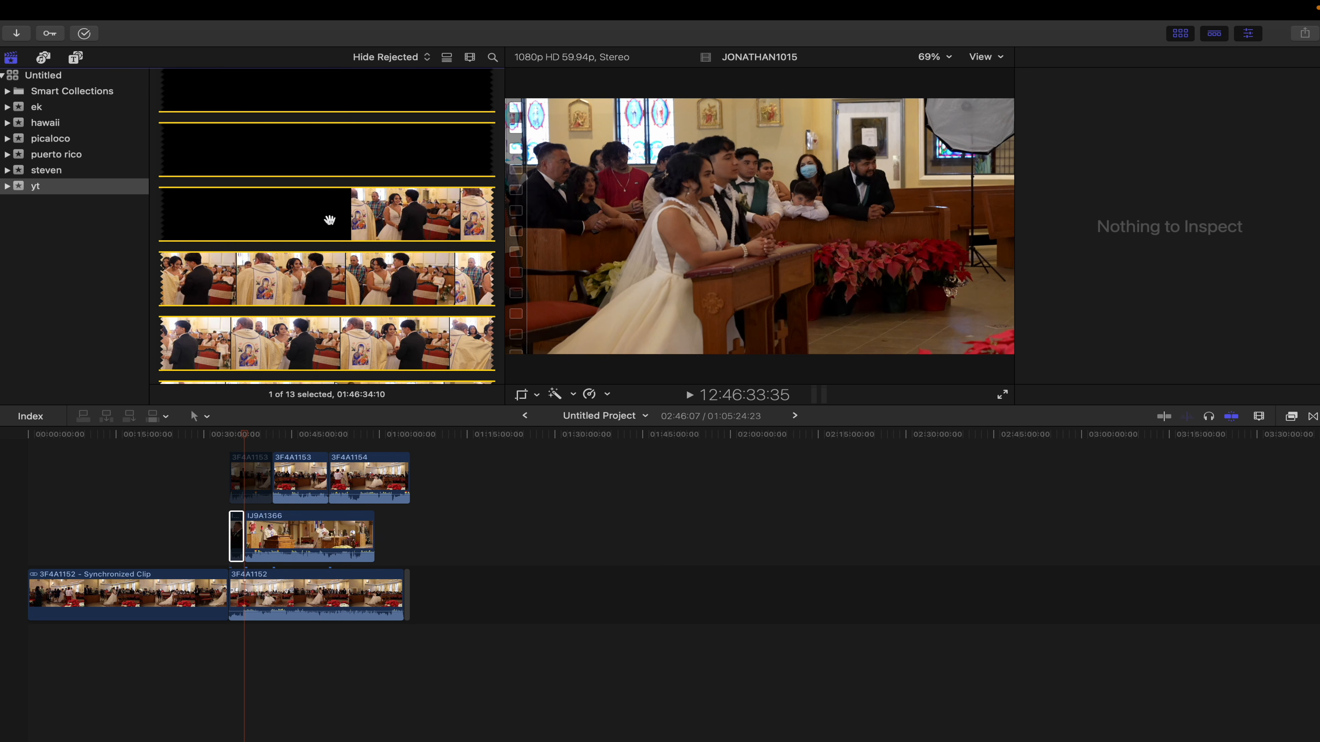
click(340, 213)
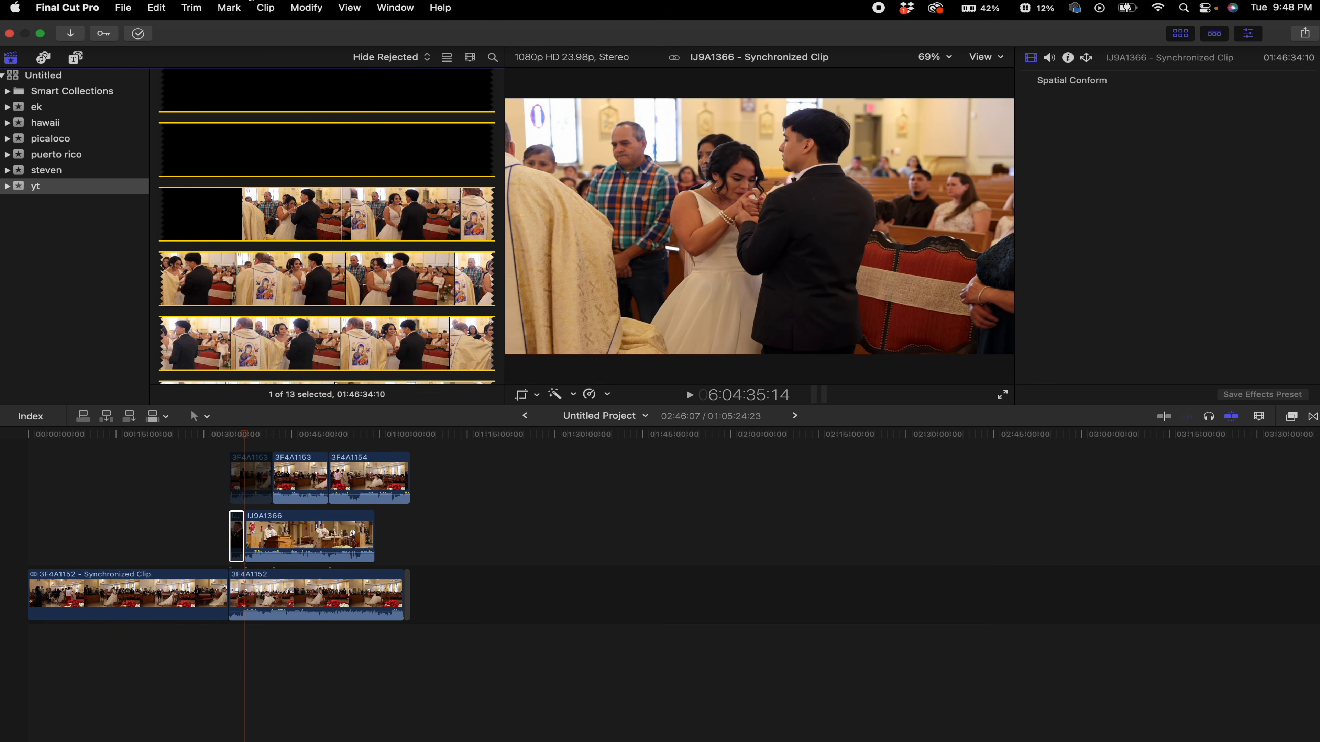
click(265, 7)
click(265, 7)
click(265, 7)
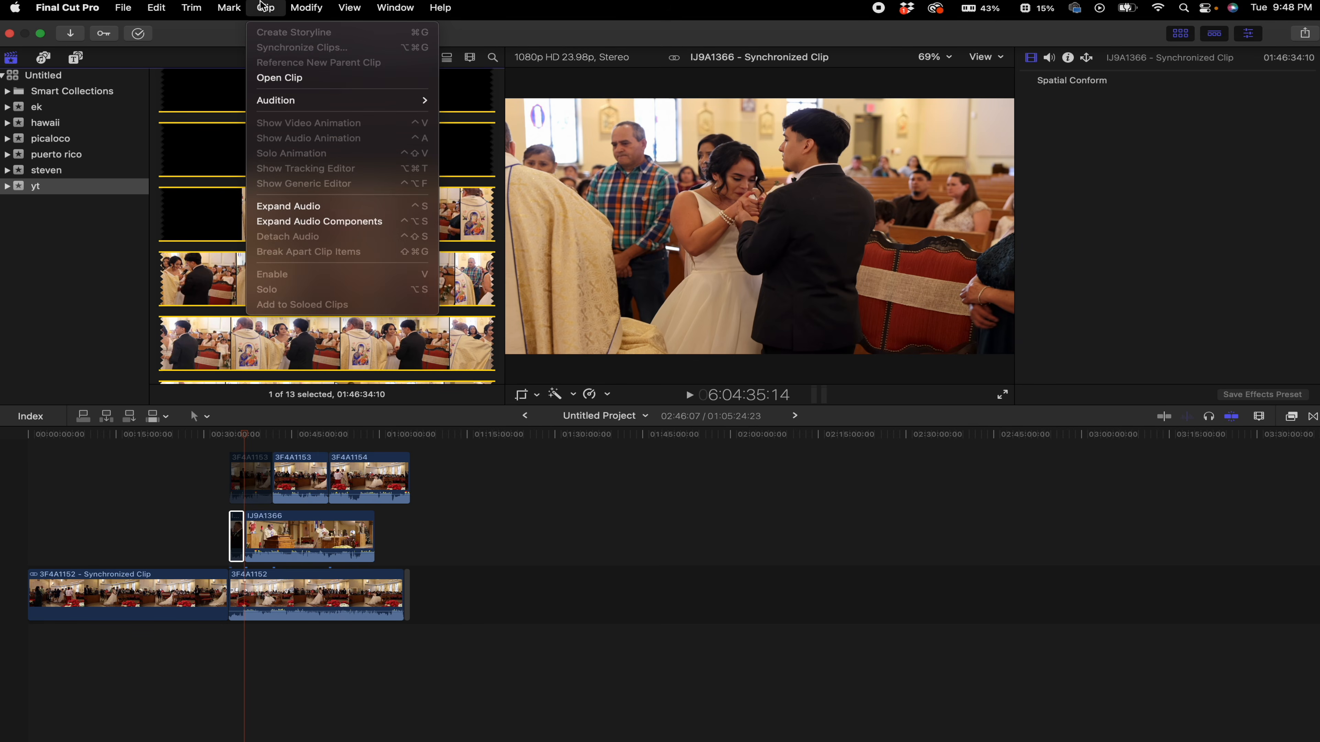
click(278, 77)
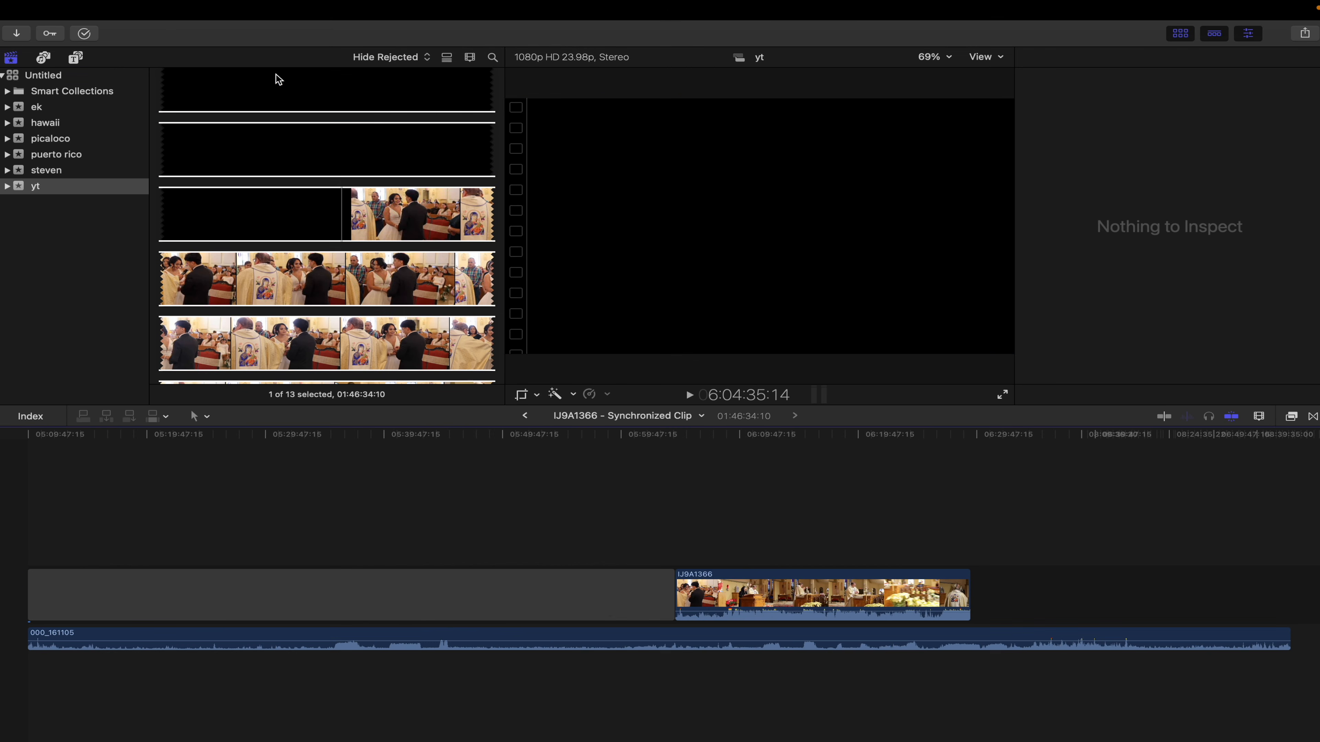
Blade the 000_161105 audio at the start and end of the IJ9A1366 video clip.
click(674, 555)
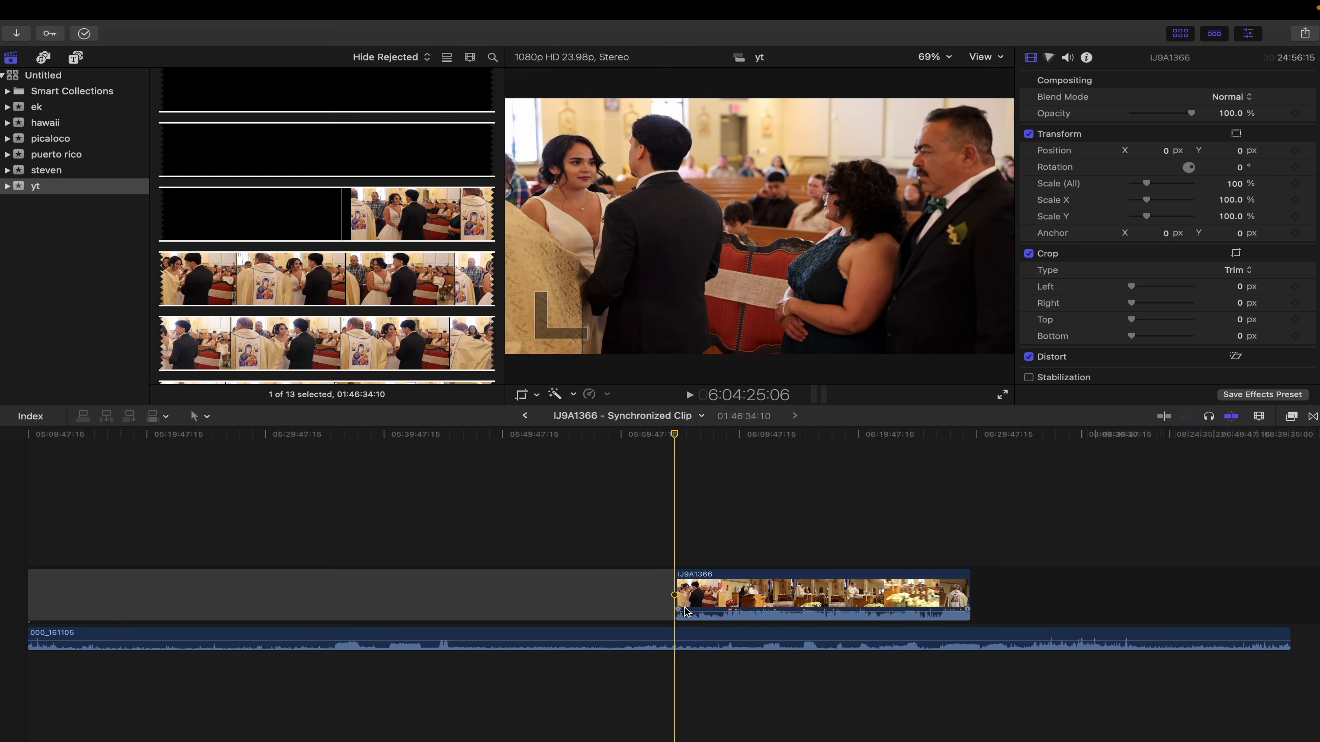
click(810, 570)
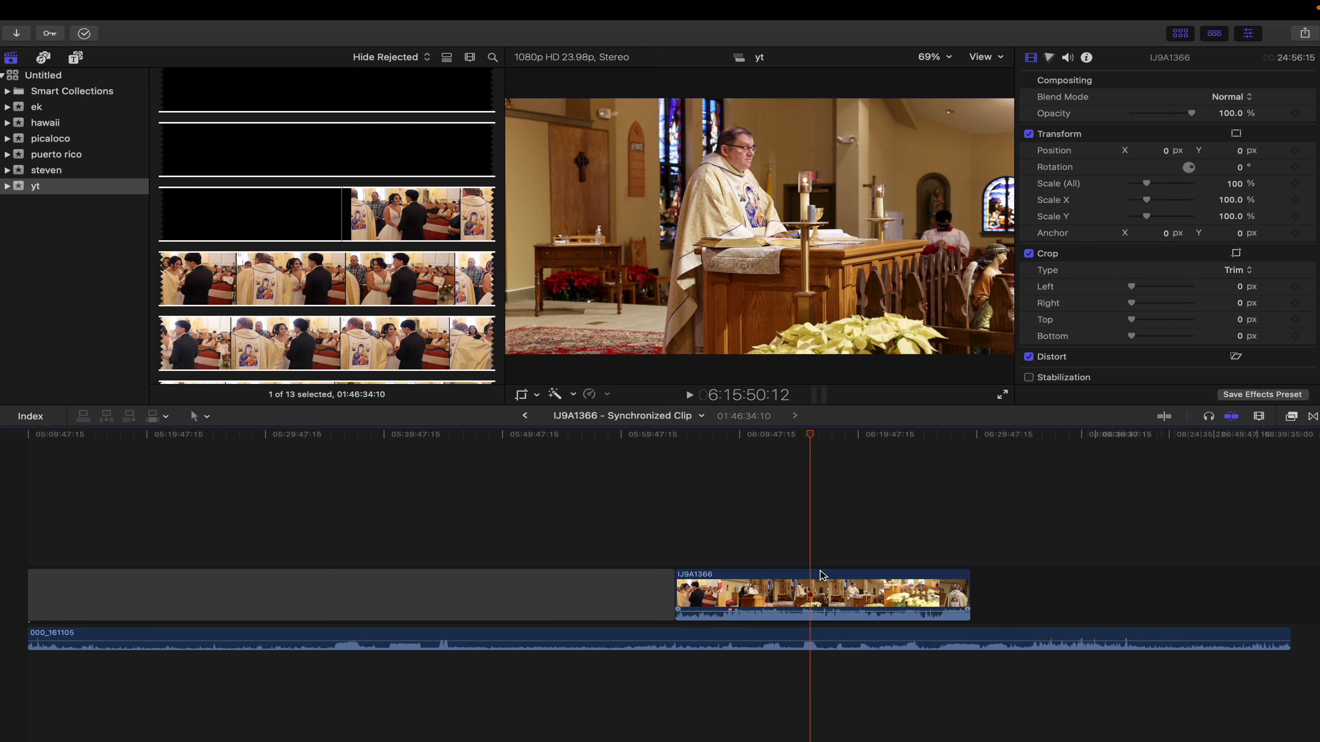
key(b)
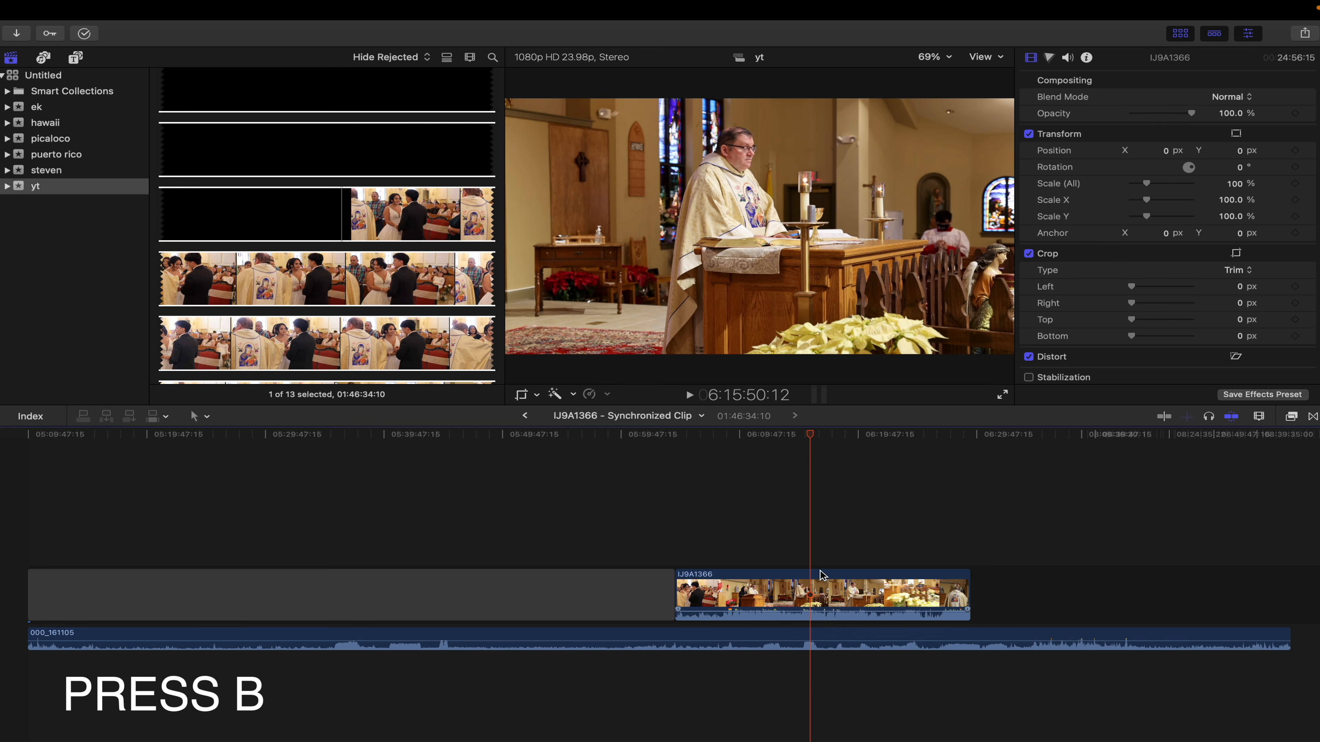
click(673, 640)
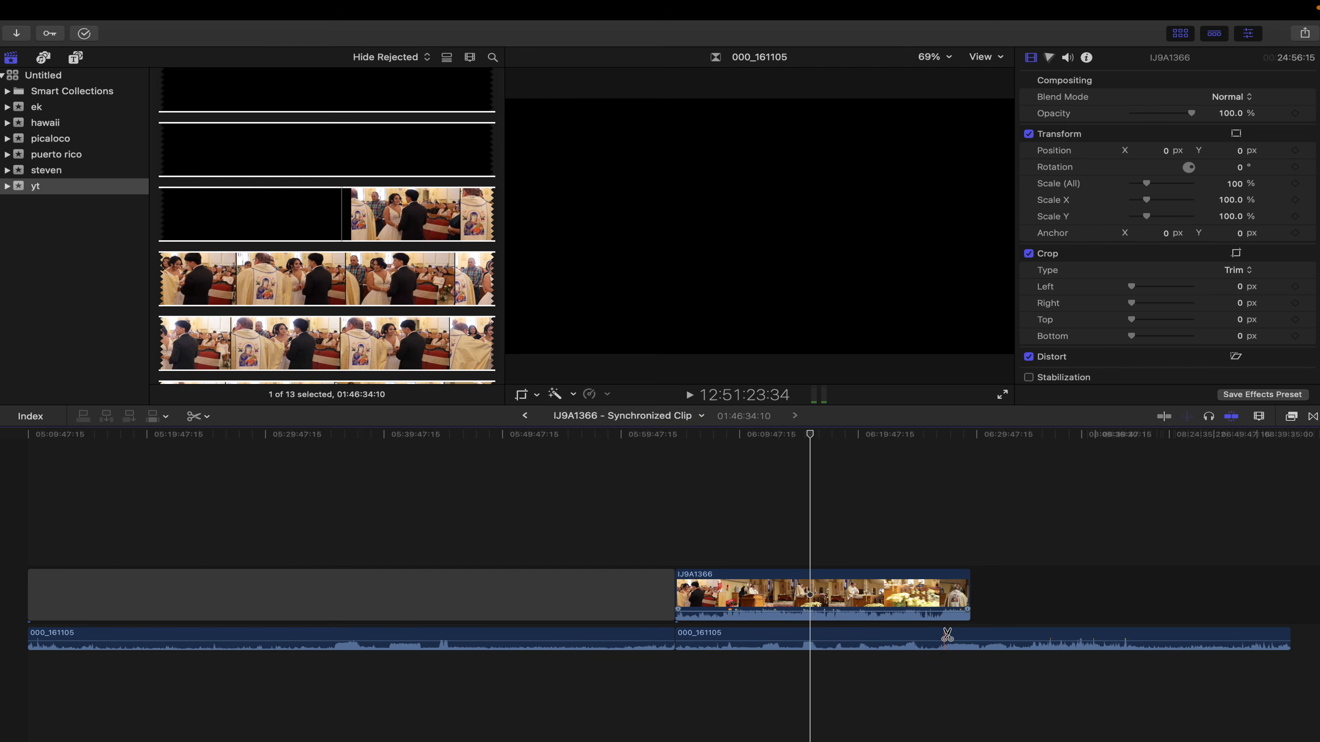
click(977, 641)
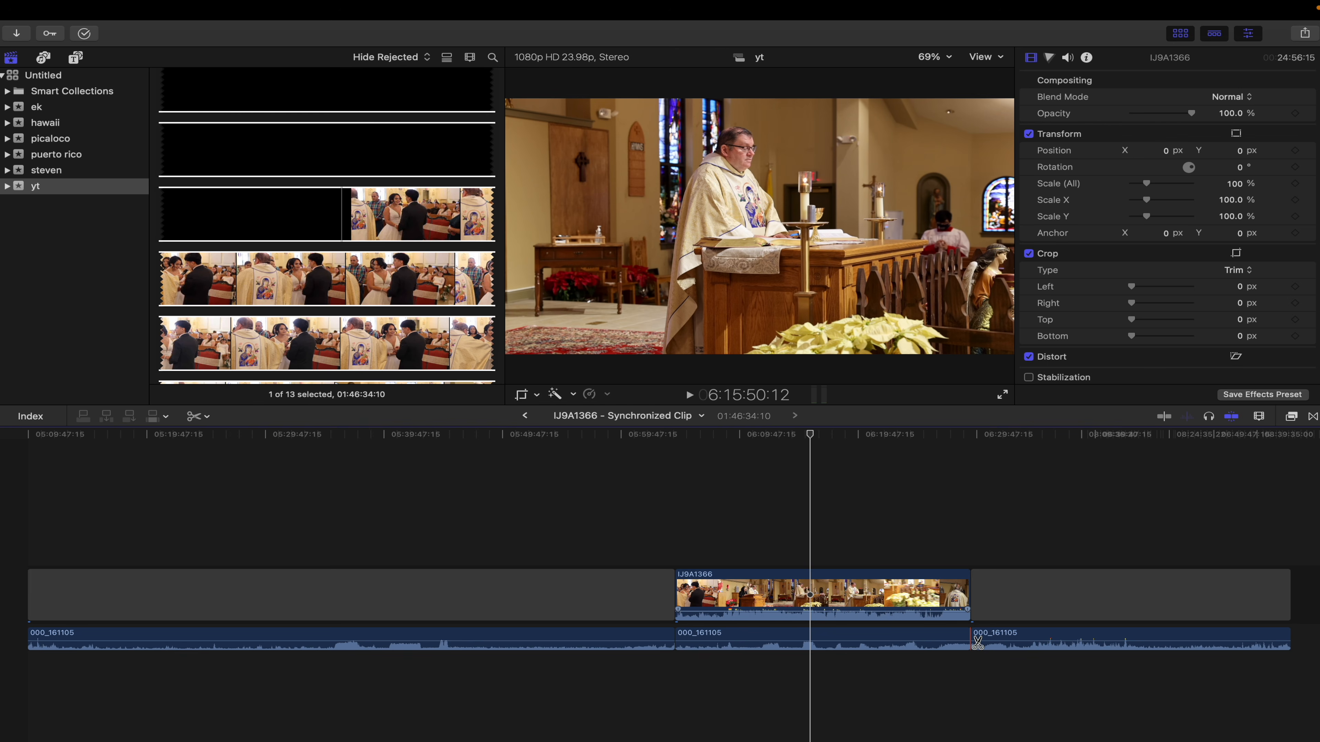
key(a)
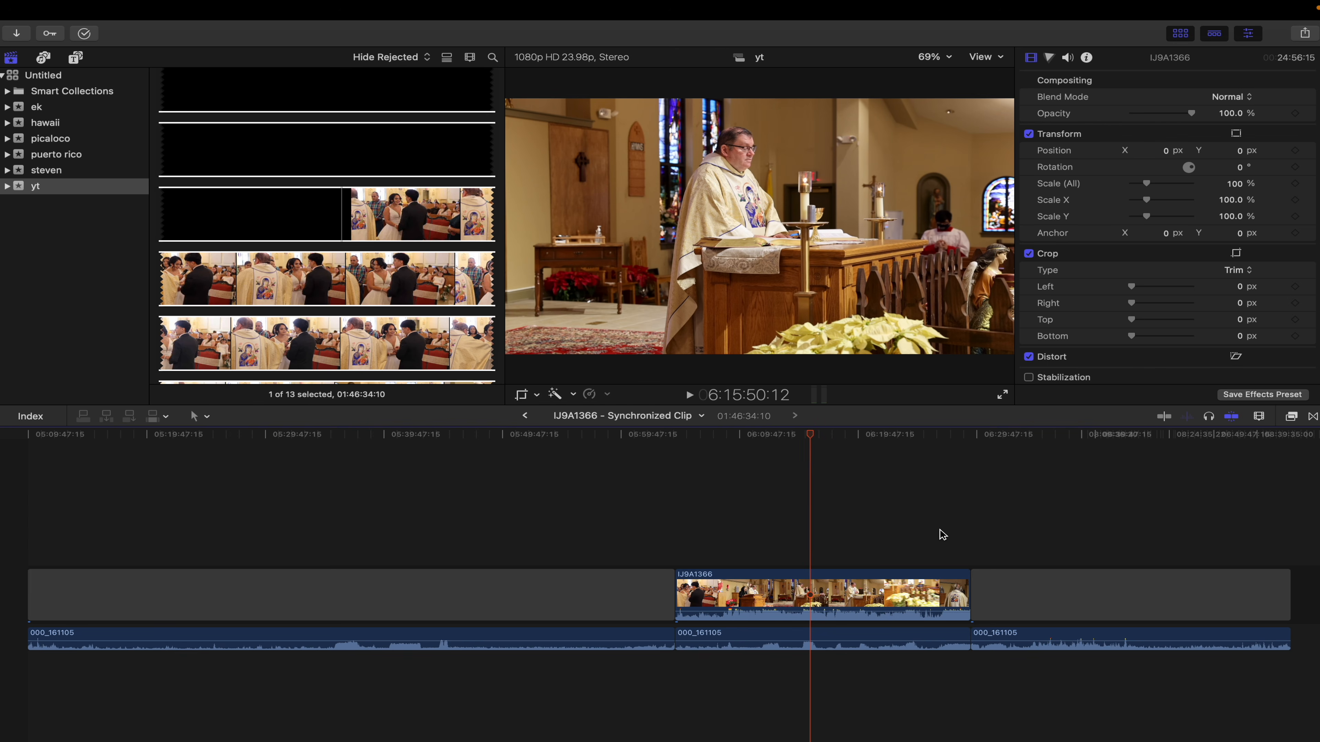
Copy the IJ9A1366 video and the matching middle segment of 000_161105 audio, and paste both at the end of Untitled Project.
super+click(882, 582)
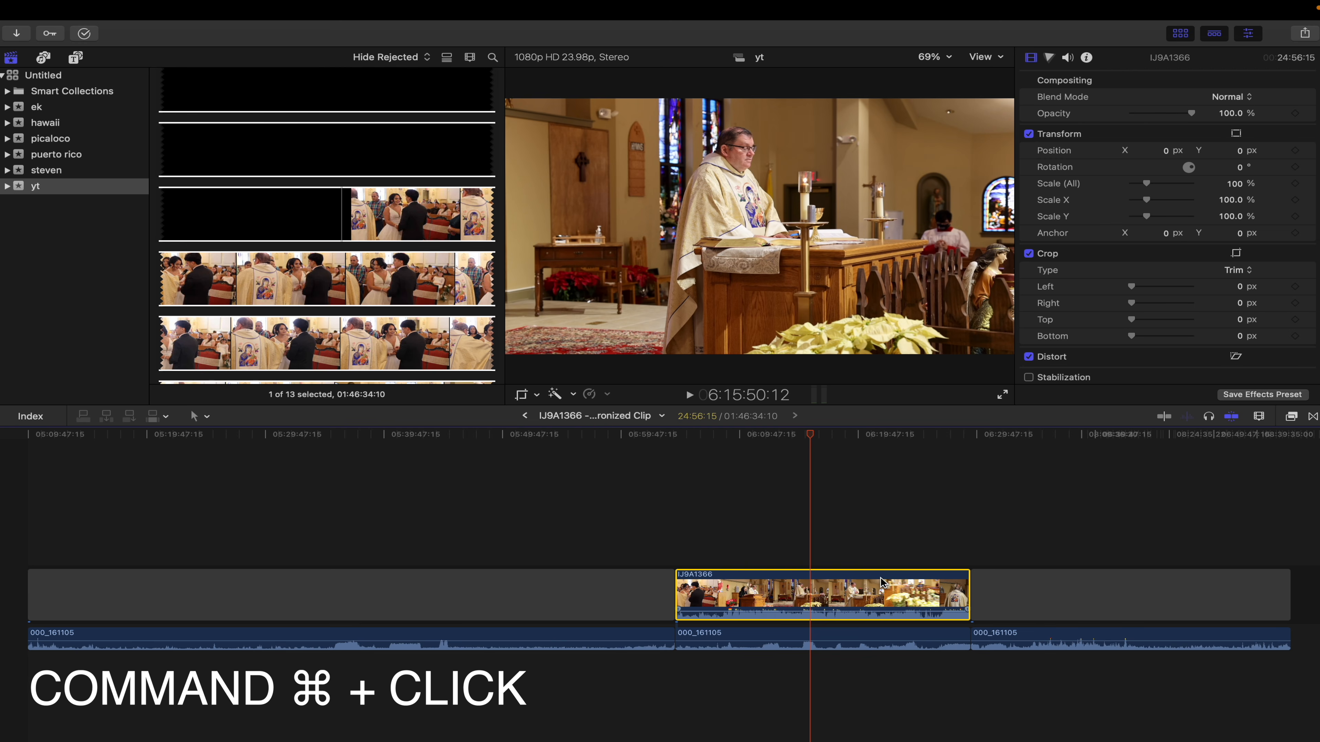
super+click(867, 629)
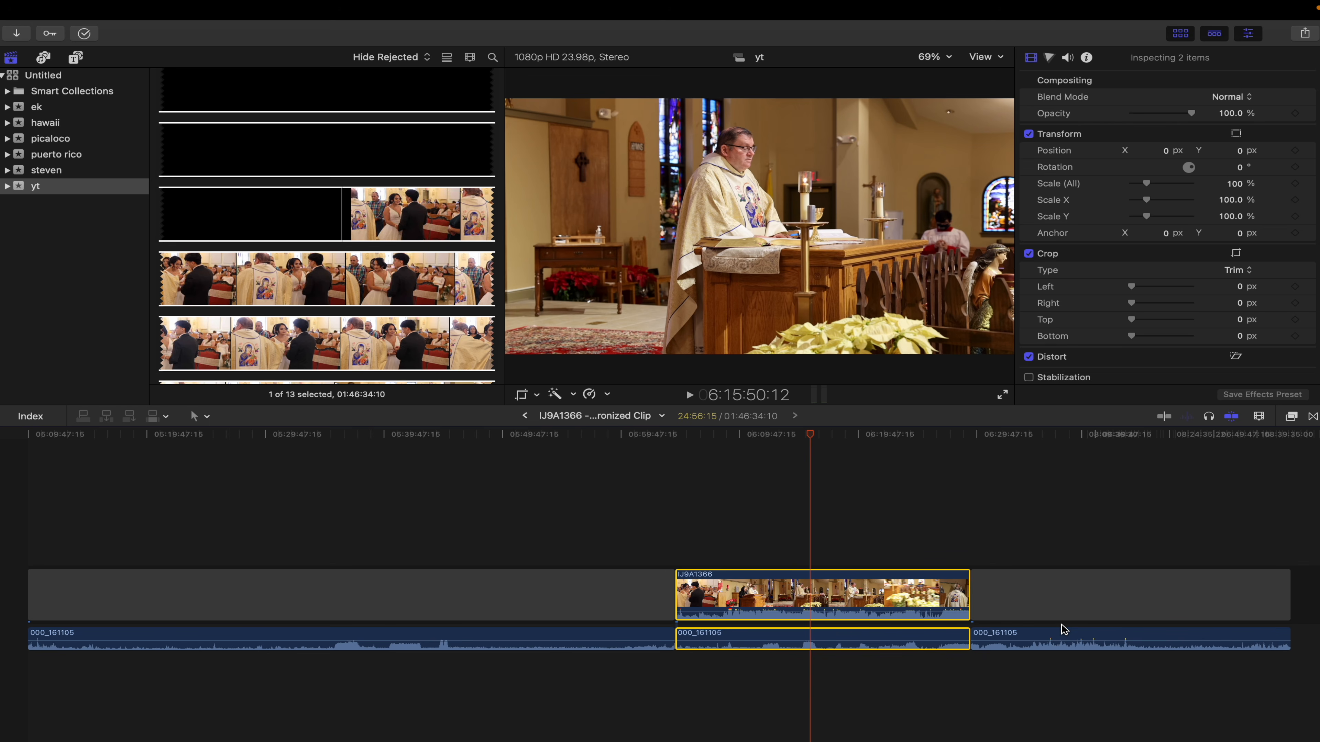
key(super+c)
click(525, 416)
click(413, 444)
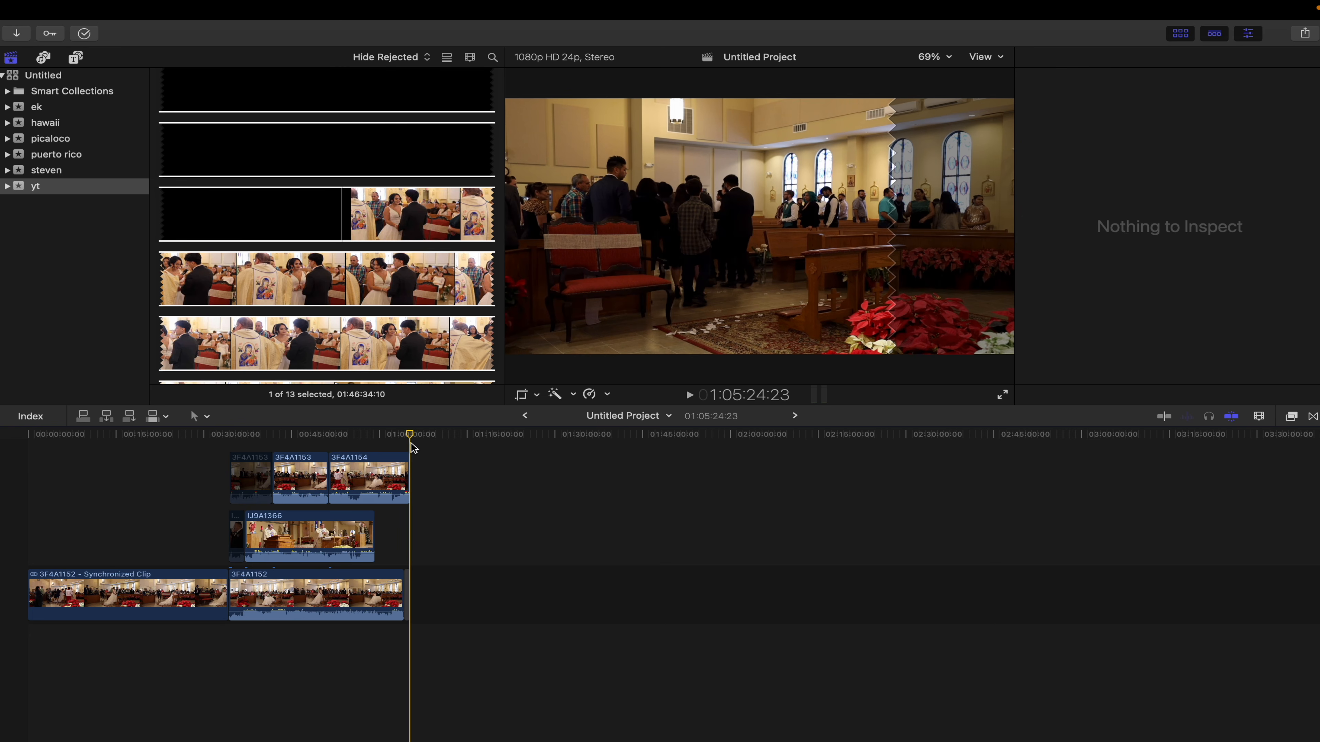
key(super+v)
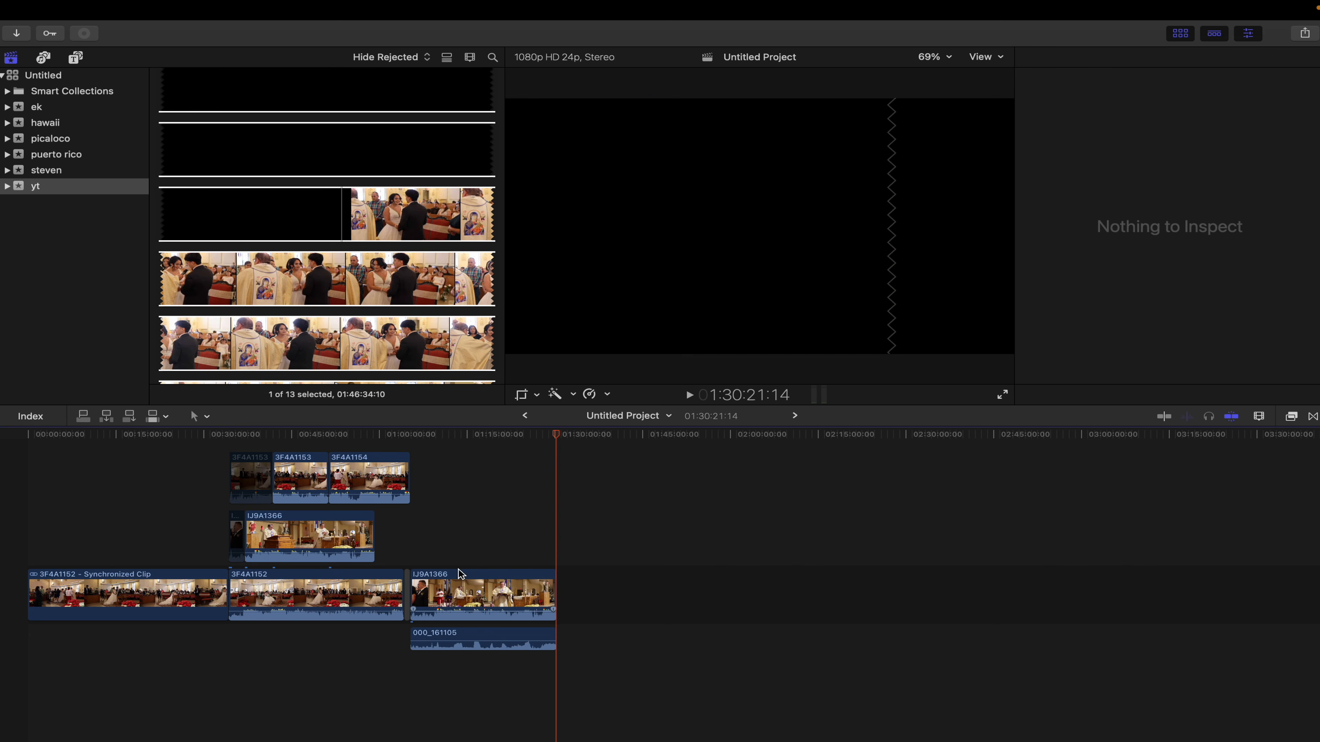
click(460, 590)
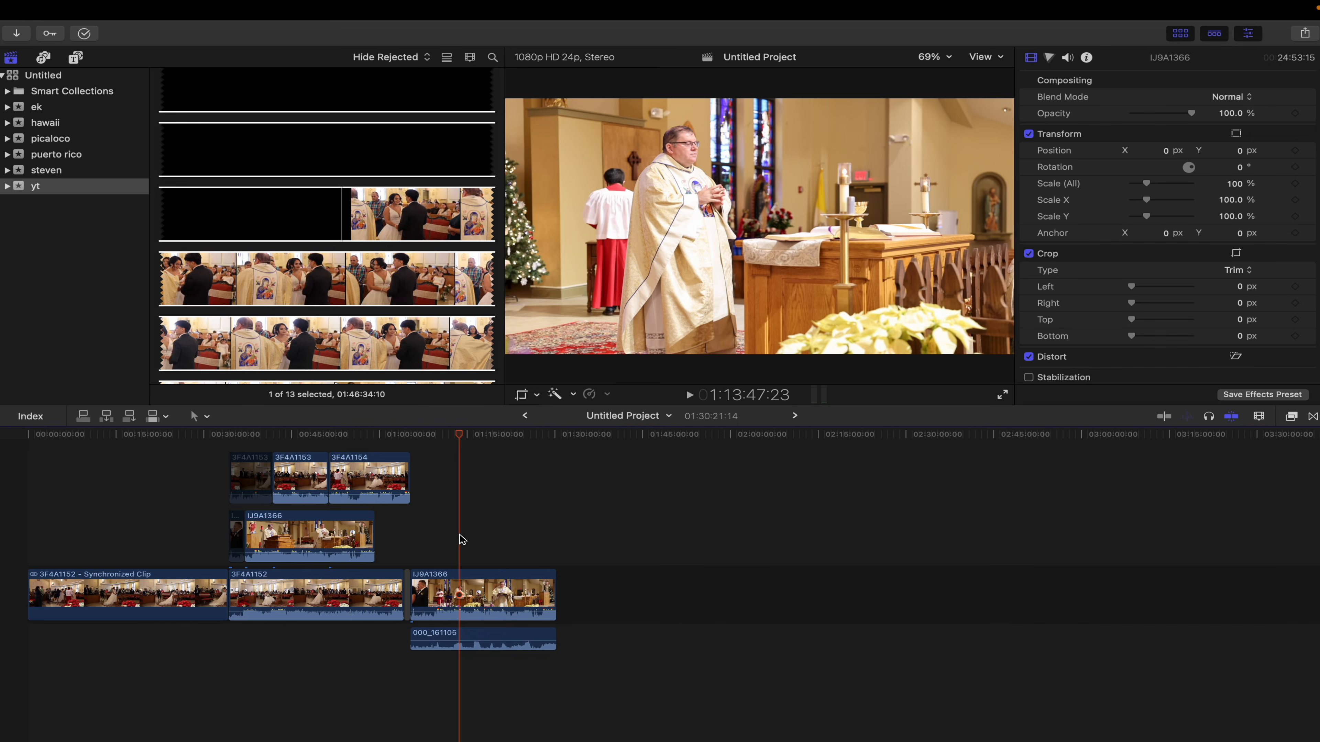